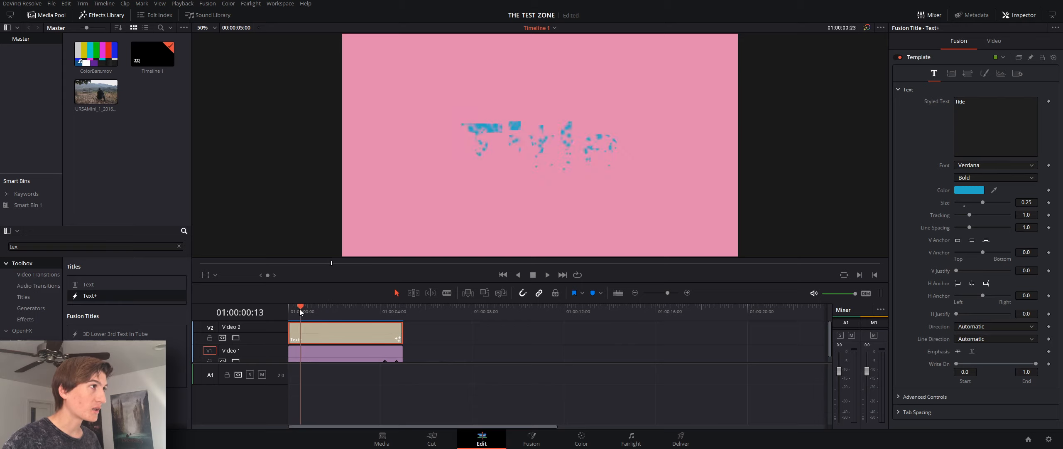
- Play back the existing title animation on the timeline to examine how the text forms from particles
key(space)
key(space)
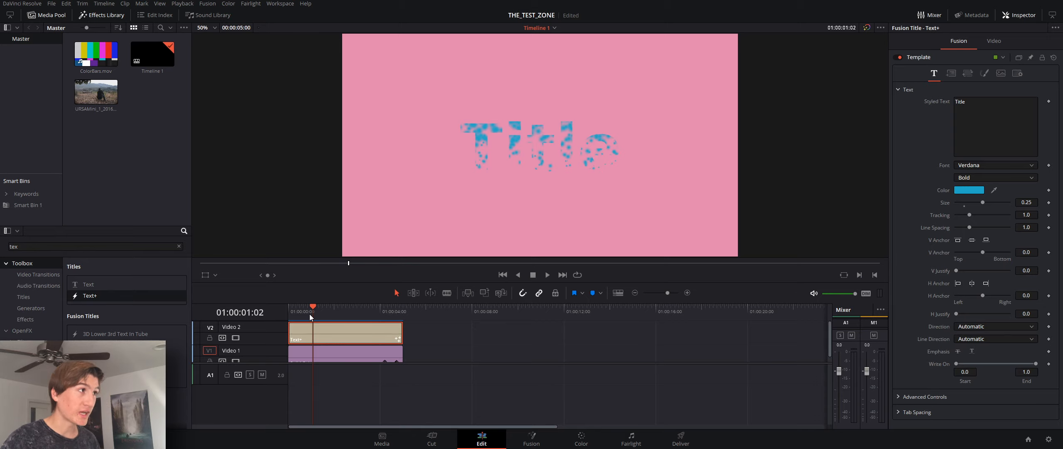
key(space)
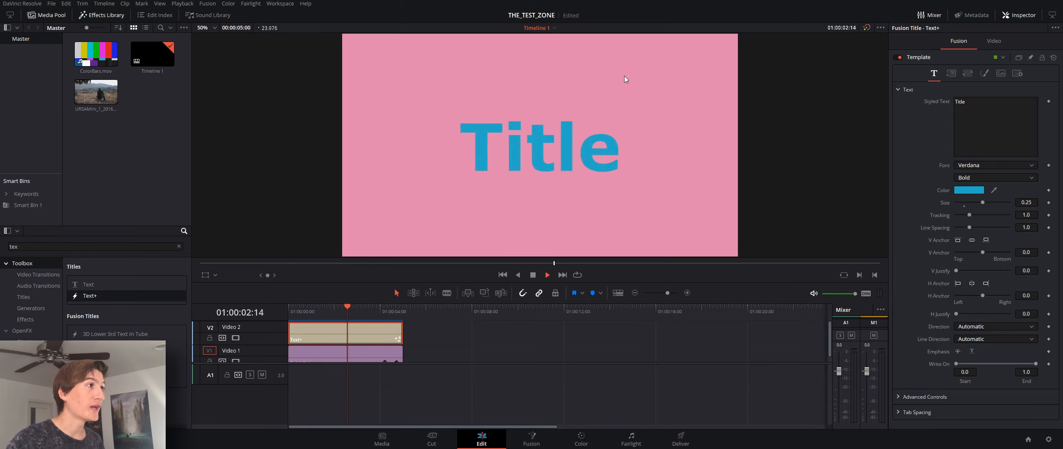
key(space)
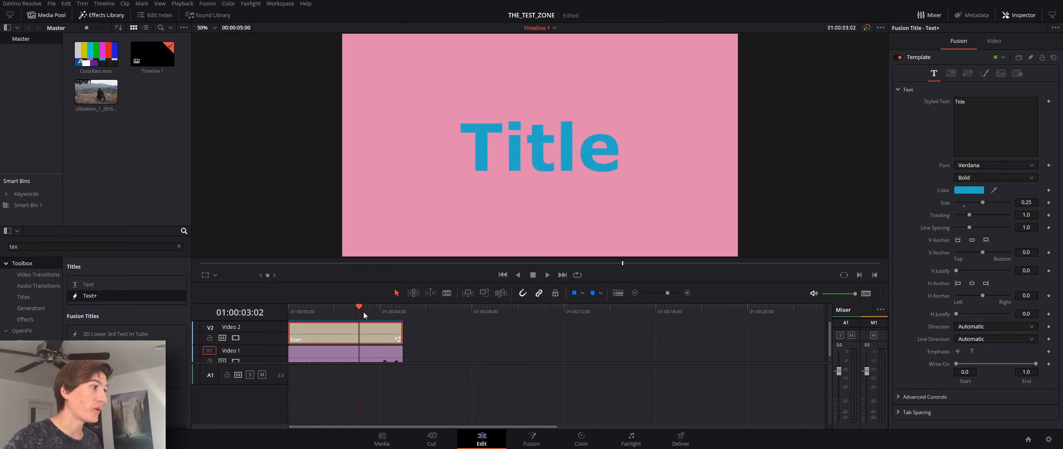
- Find the Solid Color generator and place it on Video 1 in the empty space after the existing clips
scroll(400, 339, down, 3)
click(383, 309)
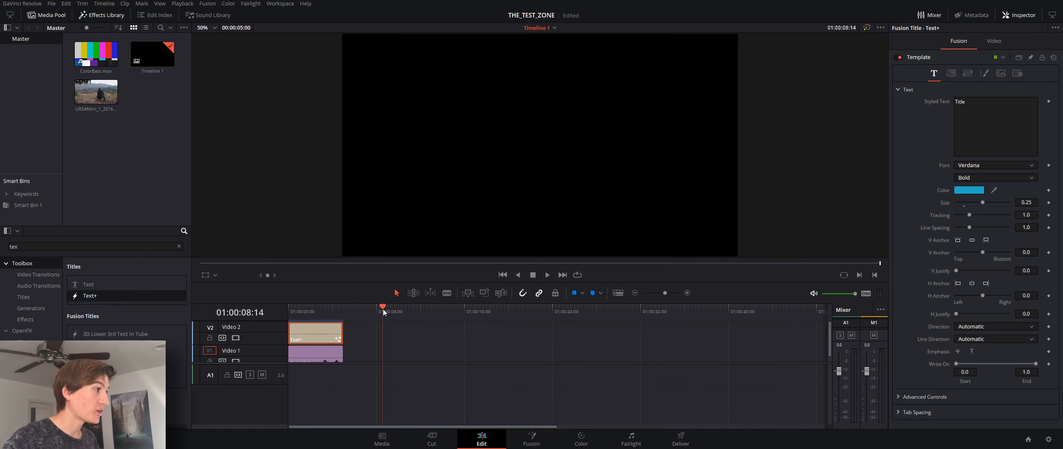
drag(383, 309, 399, 311)
click(314, 351)
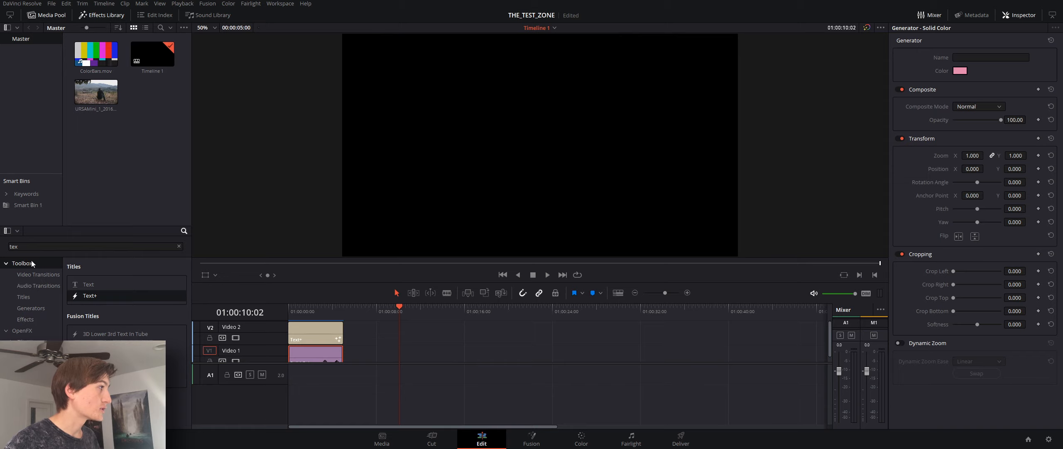
click(49, 246)
key(BackSpace)
key(BackSpace)
key(BackSpace)
text(soi)
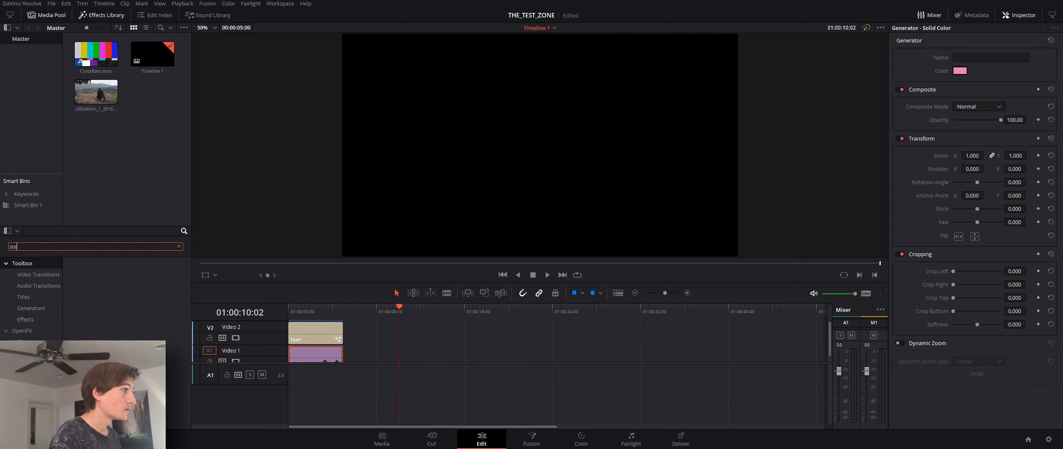
key(BackSpace)
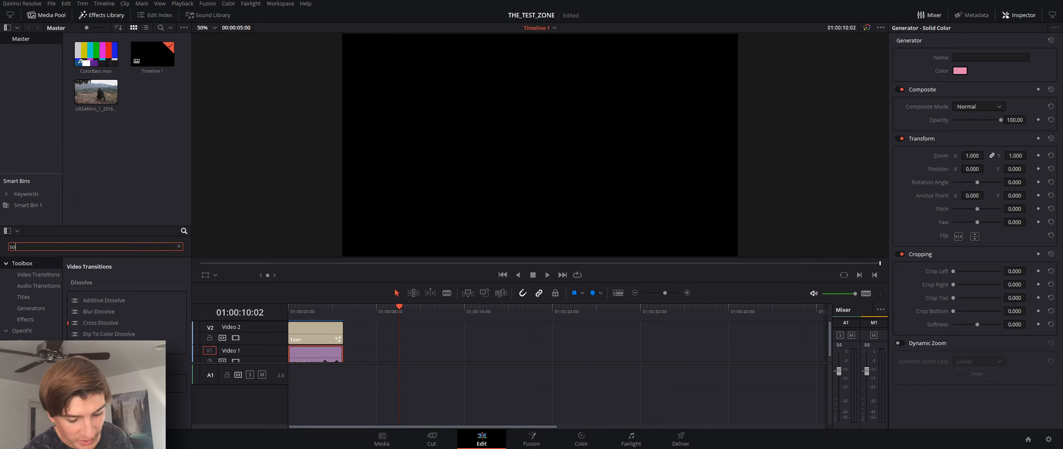
text(lid)
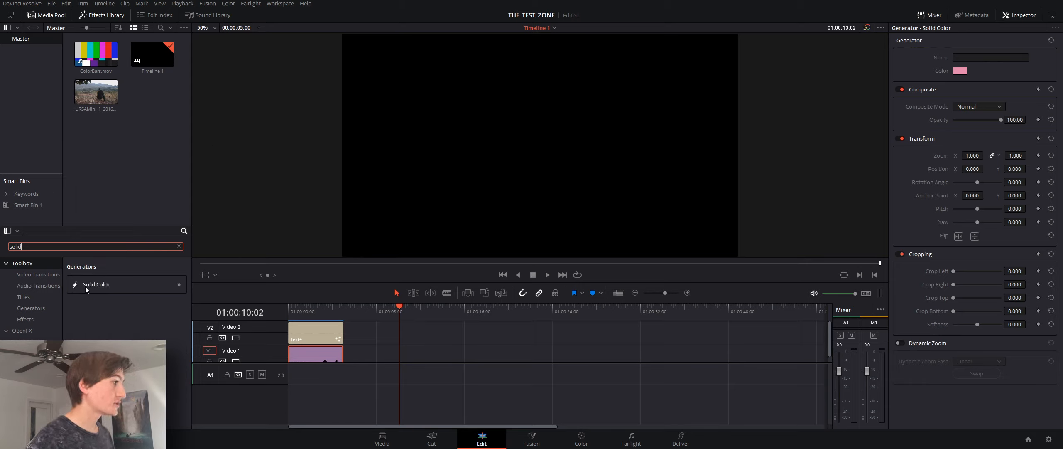
drag(85, 286, 373, 354)
click(395, 357)
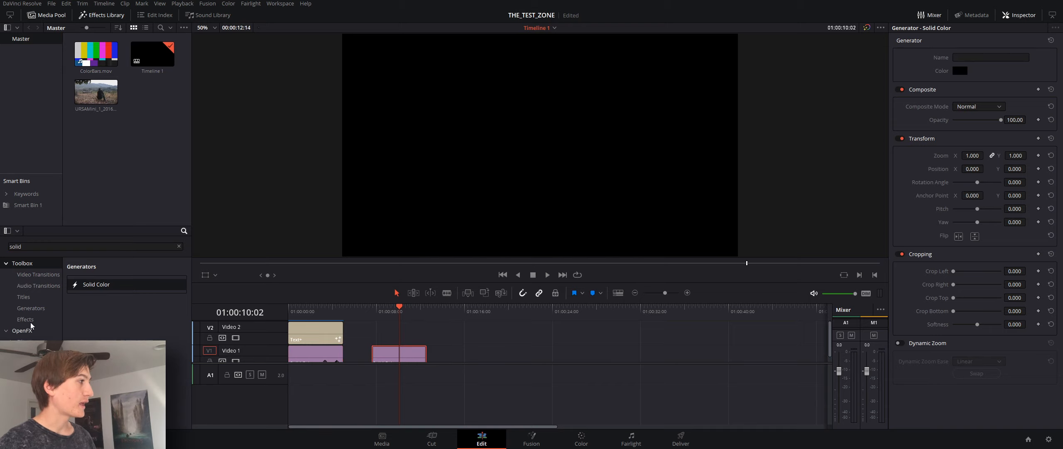
- Find the Text+ title and place it on Video 2 directly above the new Solid Color clip
double_click(38, 247)
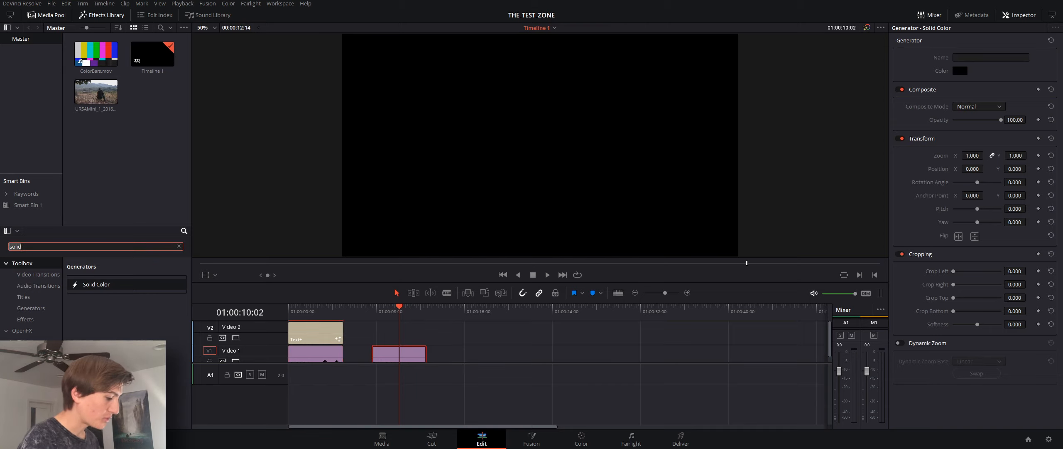
text(text)
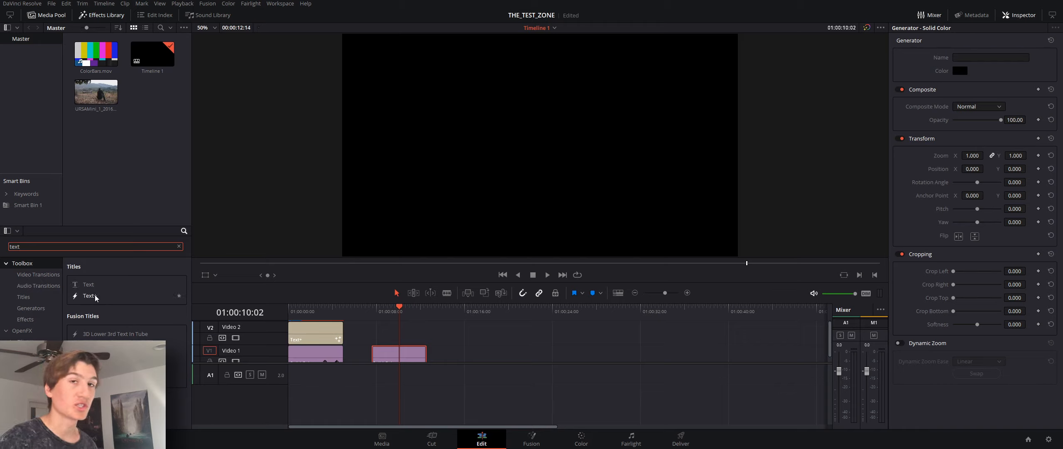
drag(95, 295, 373, 340)
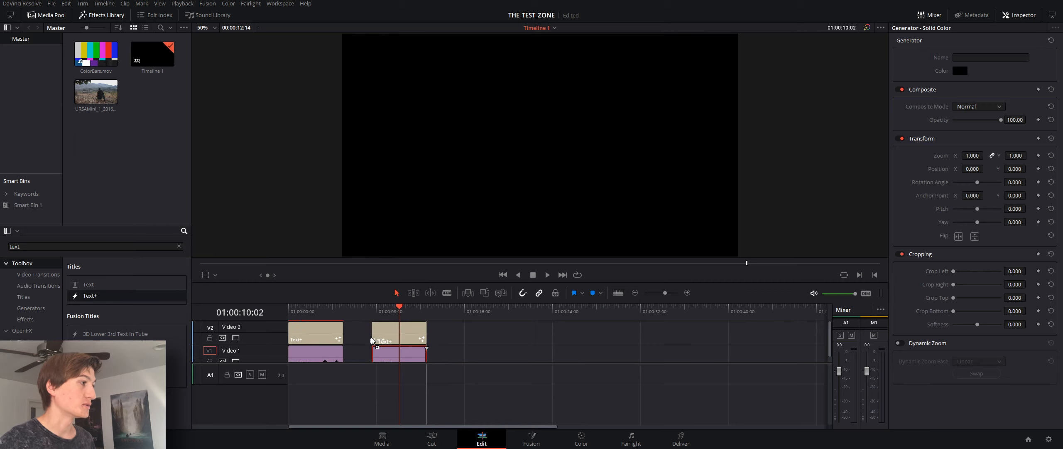
click(396, 333)
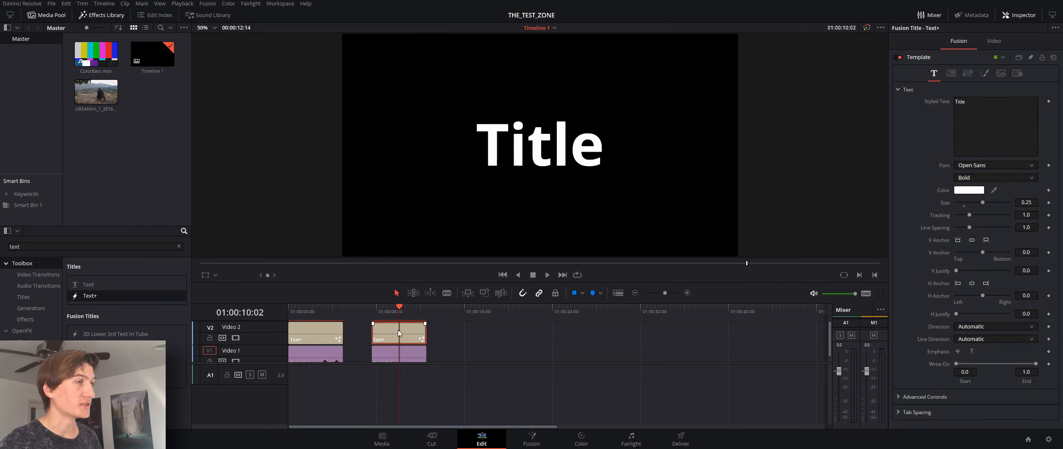
- Change the new Solid Color clip's color to a muted dark pink
click(388, 352)
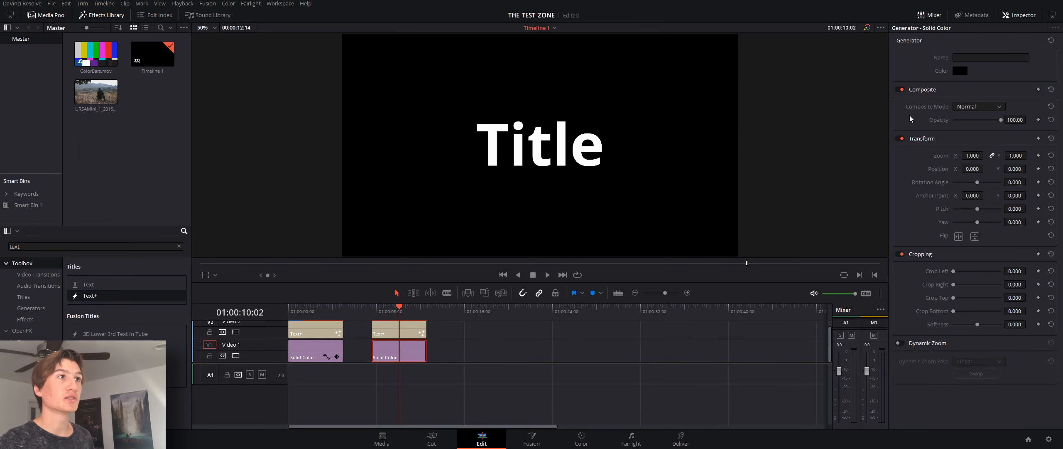
click(956, 71)
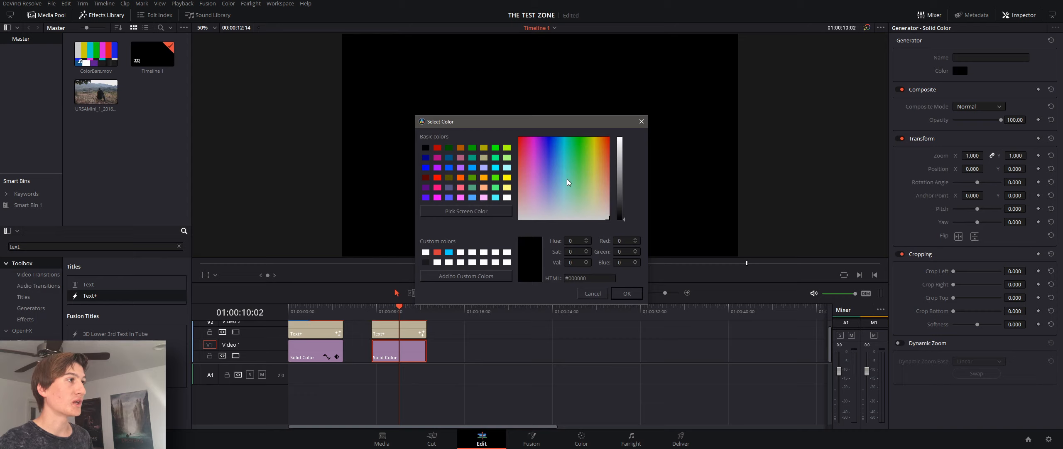
click(594, 179)
drag(594, 180, 526, 164)
drag(621, 173, 619, 164)
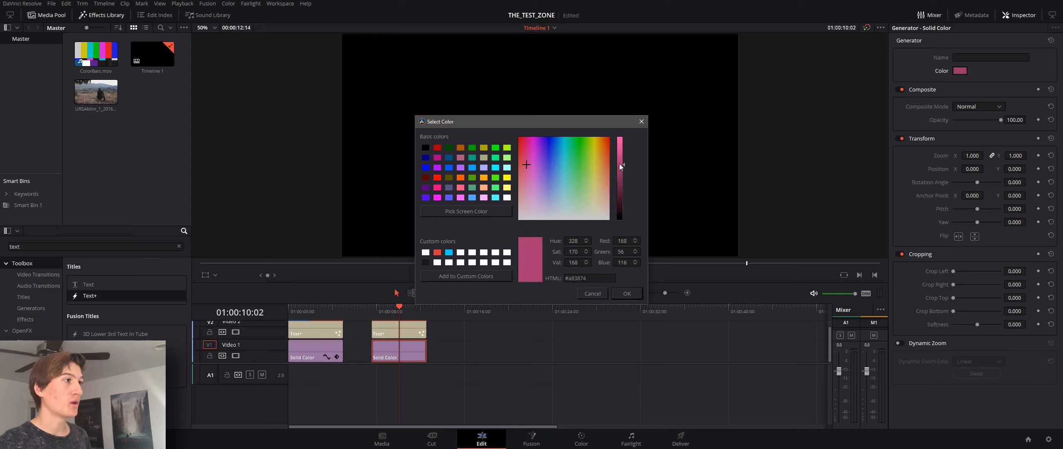
click(635, 292)
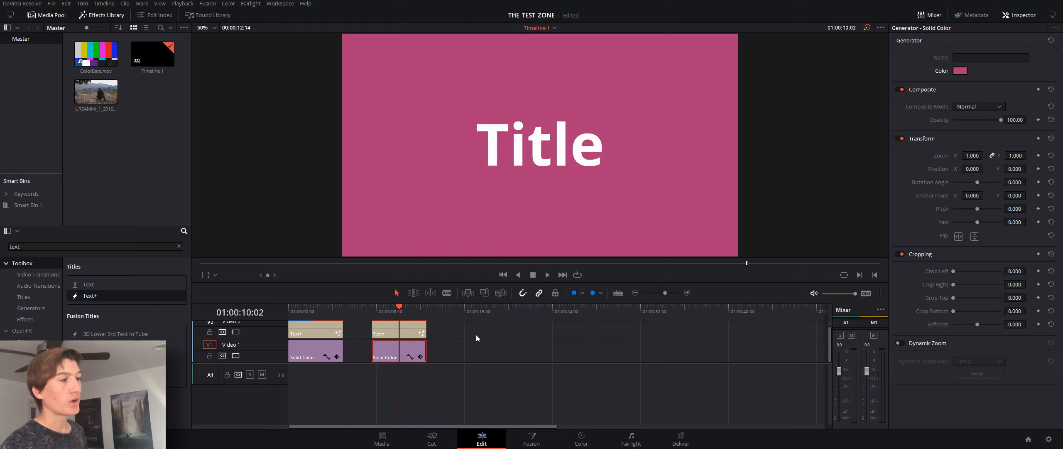
- Open the new Text+ clip in Fusion and move the Template and MediaOut1 nodes together to free space for more nodes
click(401, 328)
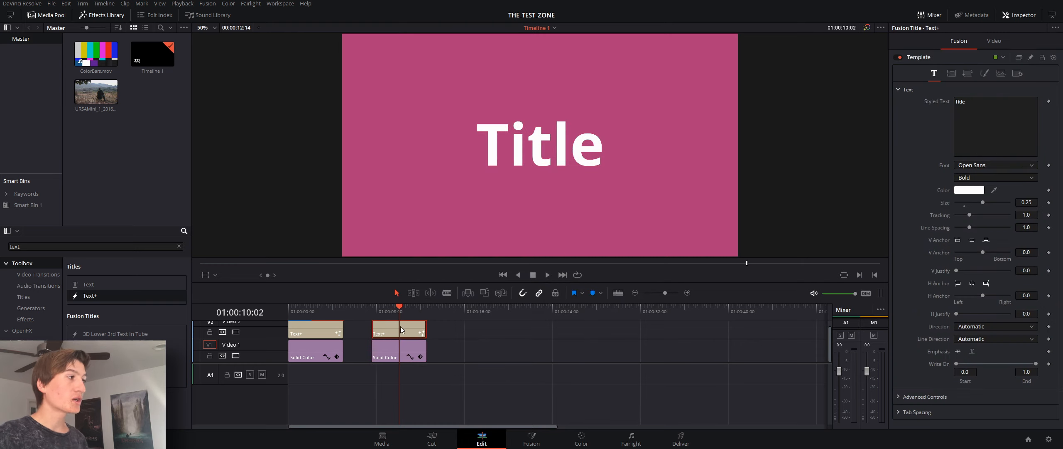
click(545, 440)
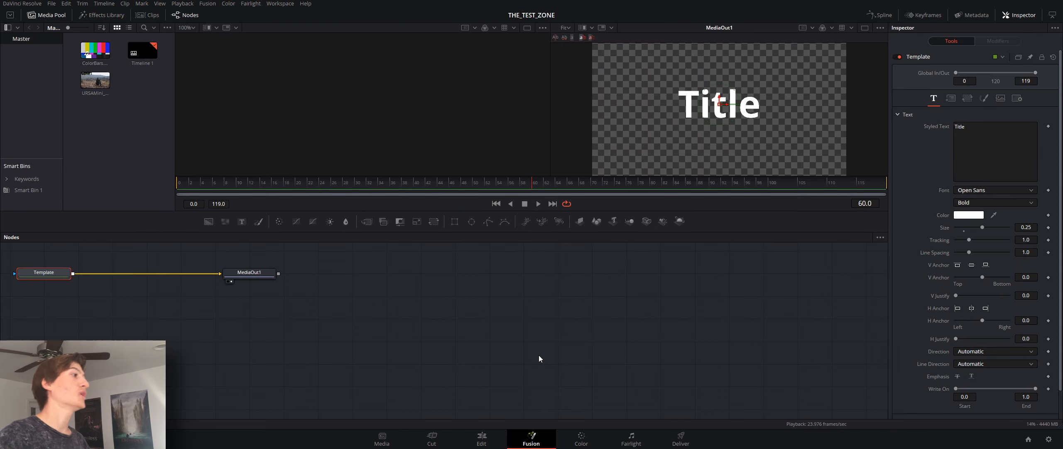
click(248, 272)
drag(56, 259, 656, 334)
click(580, 329)
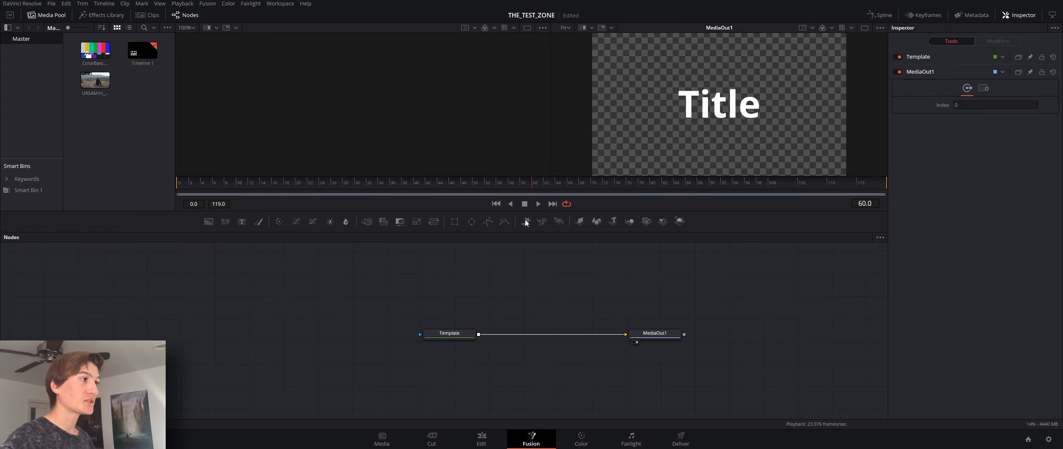
- Add a pEmitter and a pRender node above the Template node and connect the emitter's output to pRender
drag(525, 219, 281, 271)
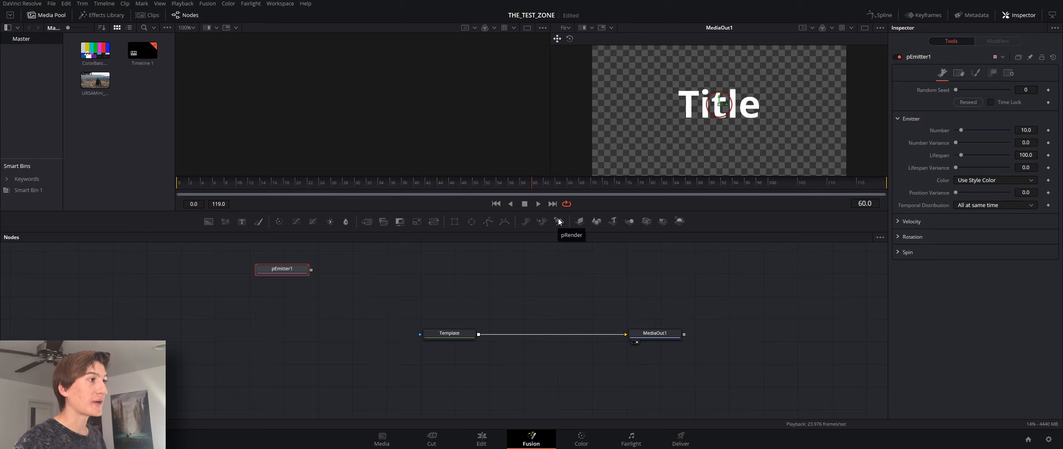
drag(559, 218, 380, 264)
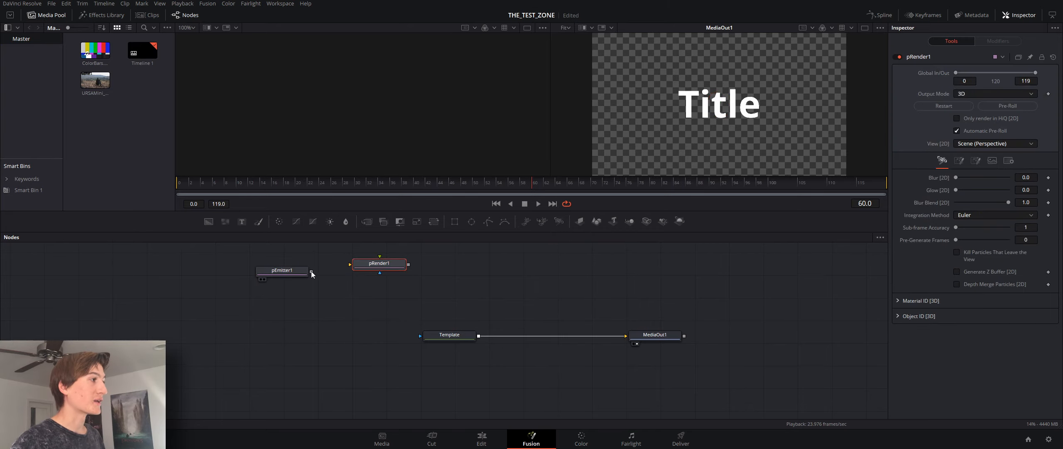
drag(311, 271, 384, 280)
drag(288, 276, 275, 282)
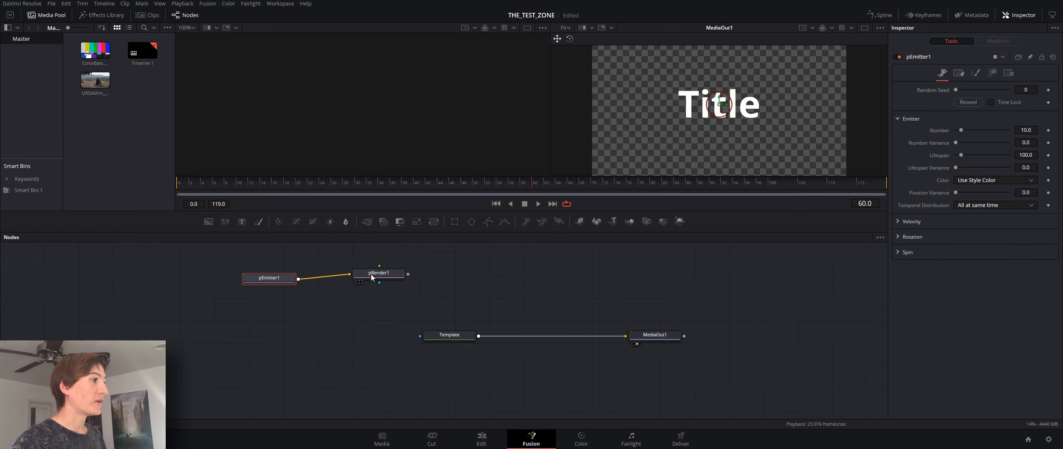
drag(385, 275, 381, 284)
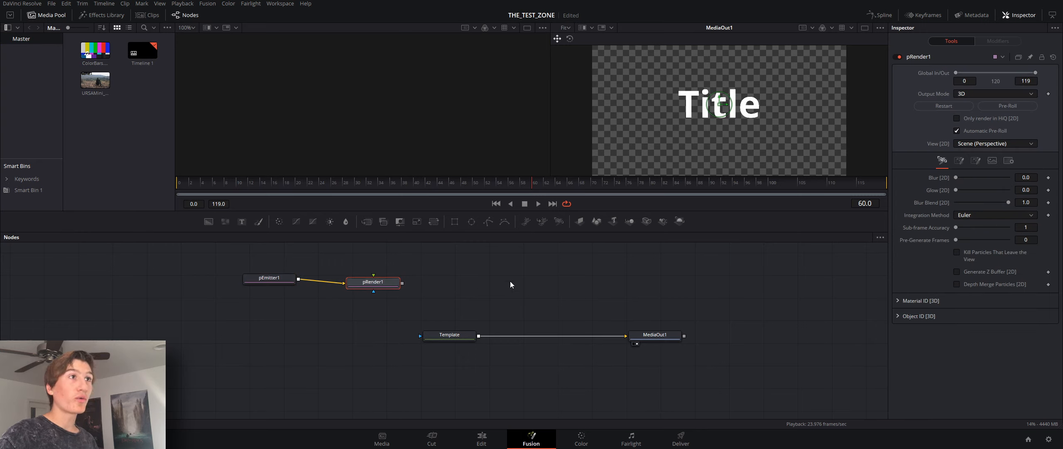
- Set the pRender output mode to 2D, tidy the particle nodes, and display pRender in the first viewer
click(978, 93)
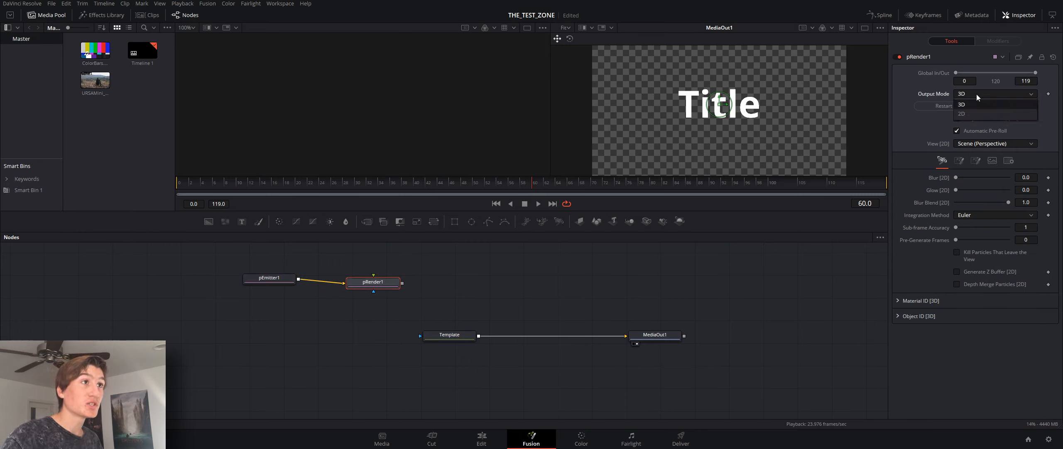
click(965, 115)
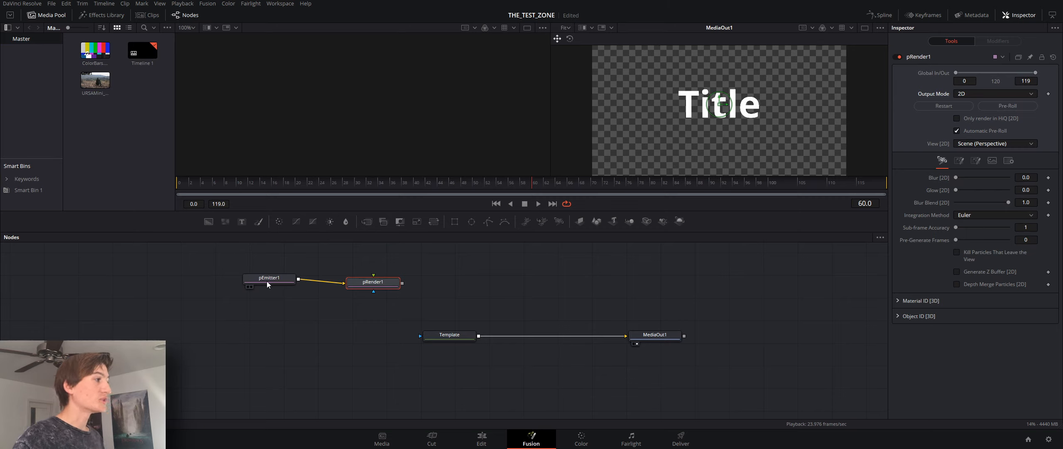
drag(265, 278, 266, 287)
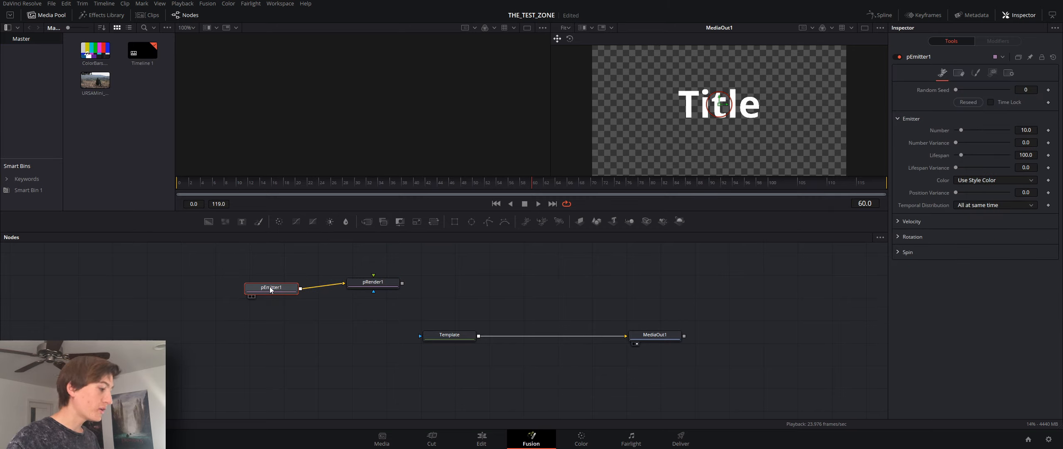
drag(376, 282, 375, 285)
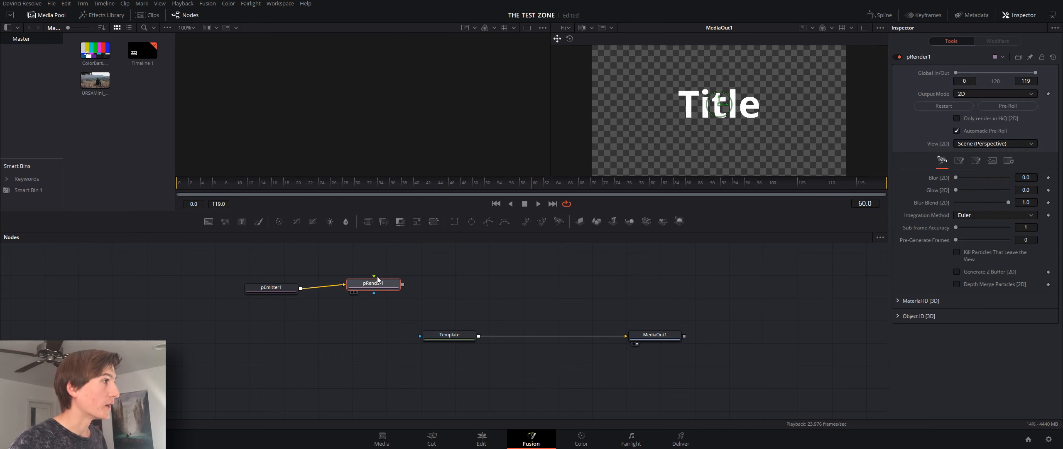
key(1)
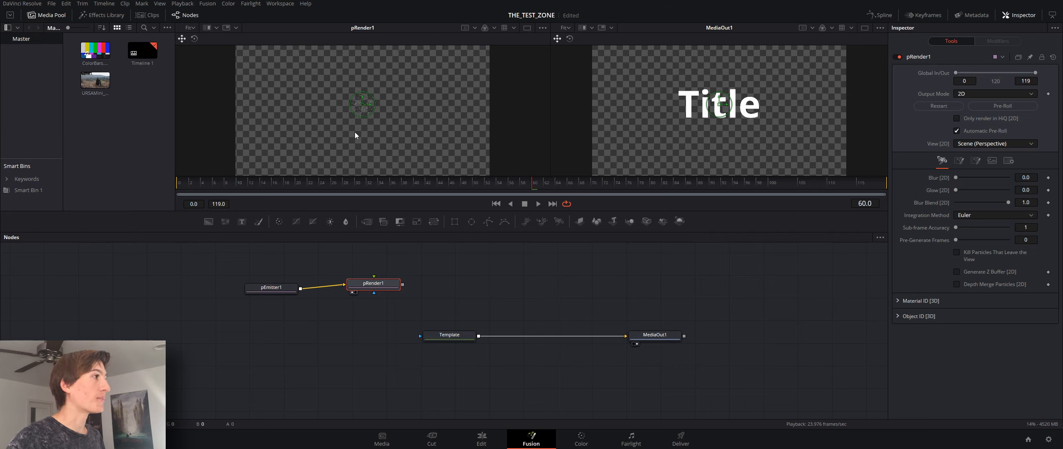
- Play the particle simulation from frame 0 to examine the emitted particles up close, and select the pEmitter node
scroll(359, 106, up, 5)
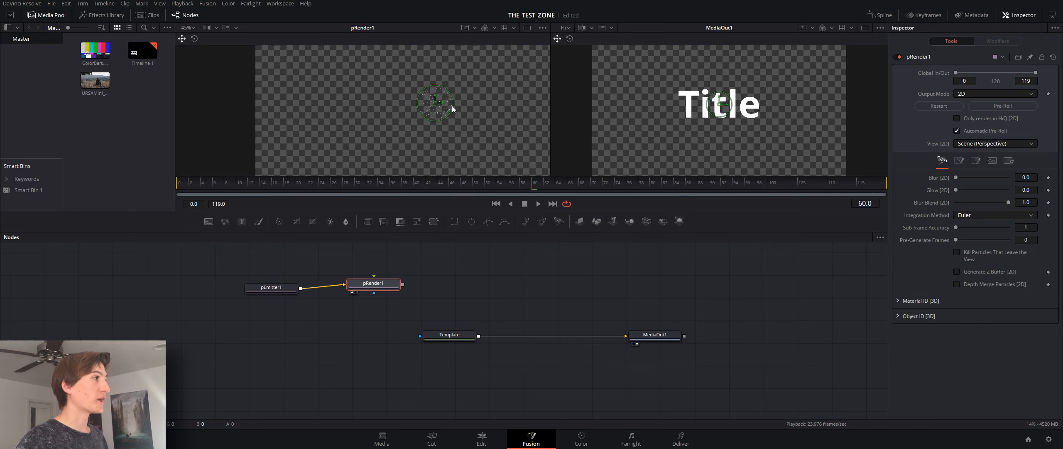
mouse_move(452, 109)
mouse_down()
mouse_move(339, 158)
mouse_move(447, 120)
mouse_up()
click(226, 182)
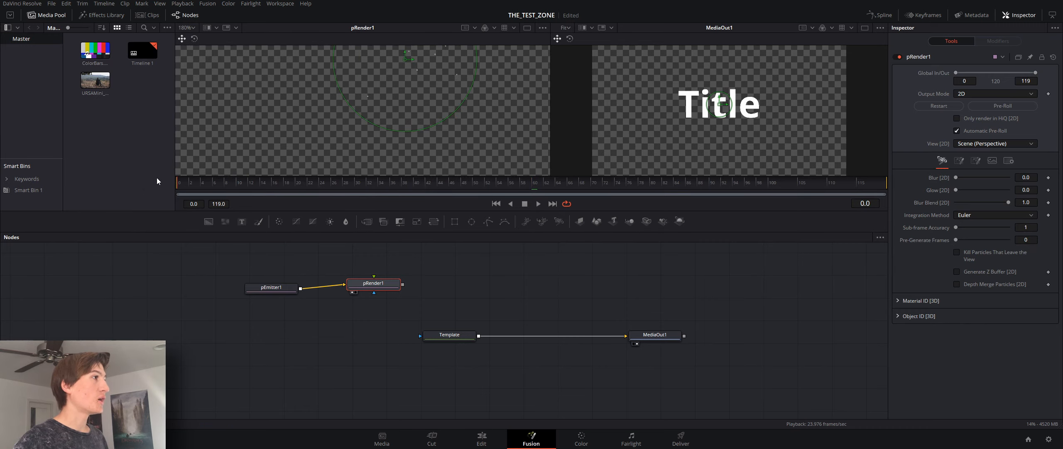
key(space)
key(space)
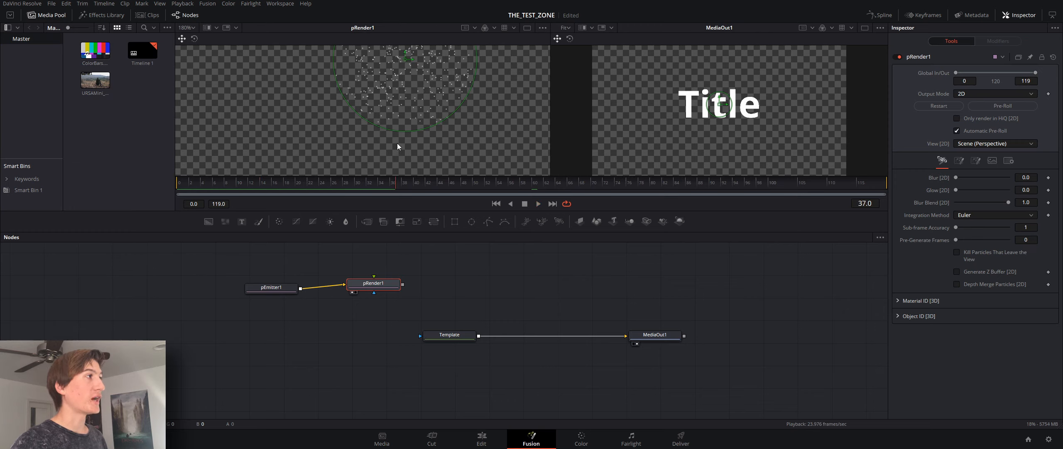
scroll(425, 125, down, 6)
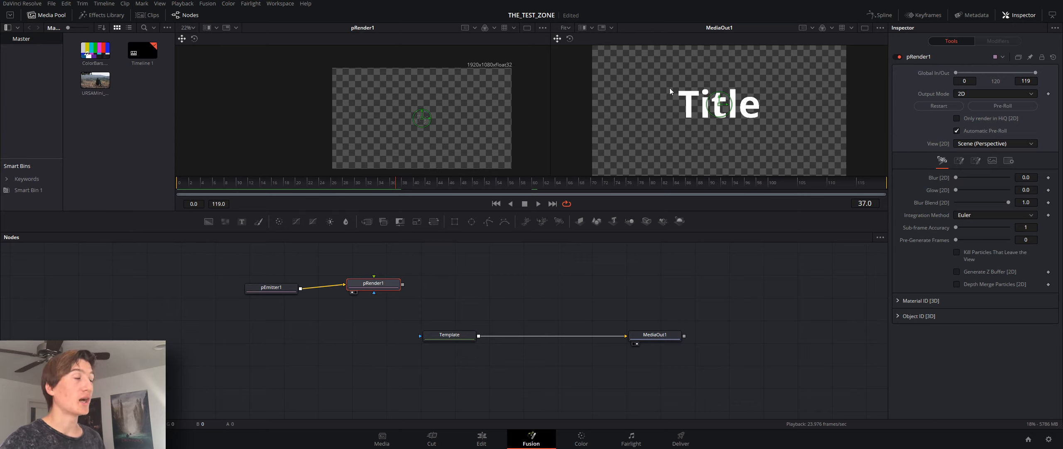
scroll(457, 124, up, 2)
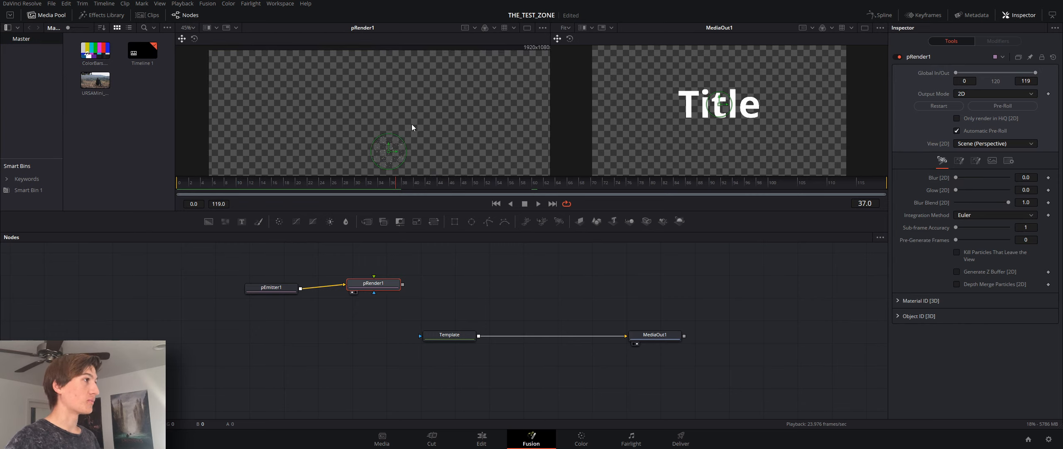
scroll(412, 124, down, 1)
click(276, 288)
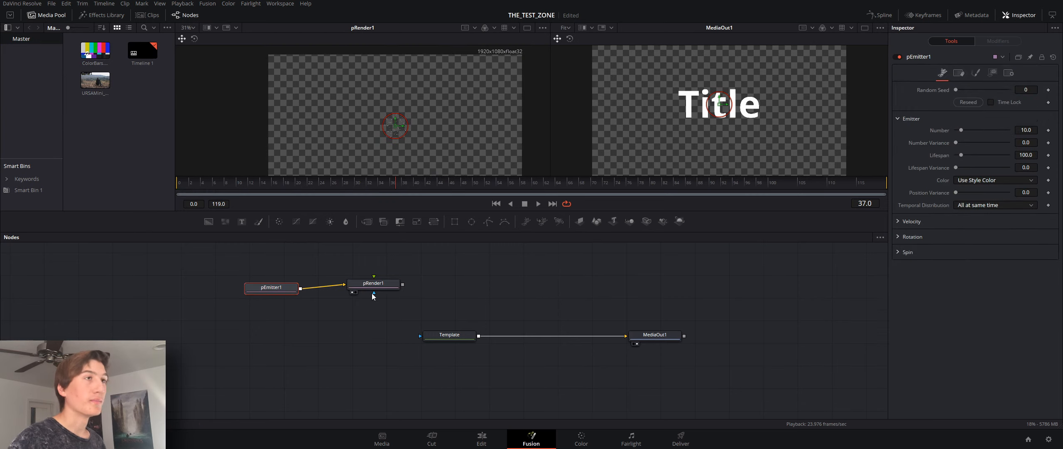
- Change the pEmitter particle style to Blob and increase the particle size to about 0.26
click(977, 73)
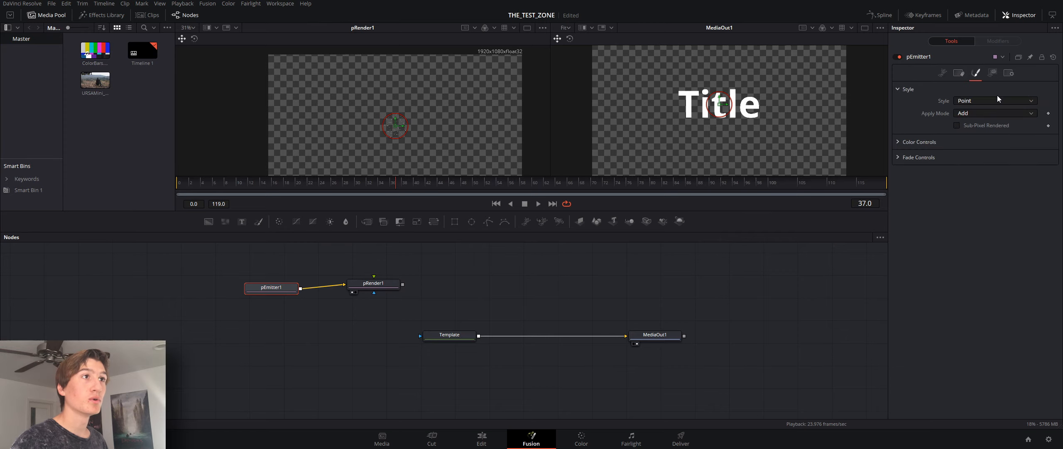
click(969, 101)
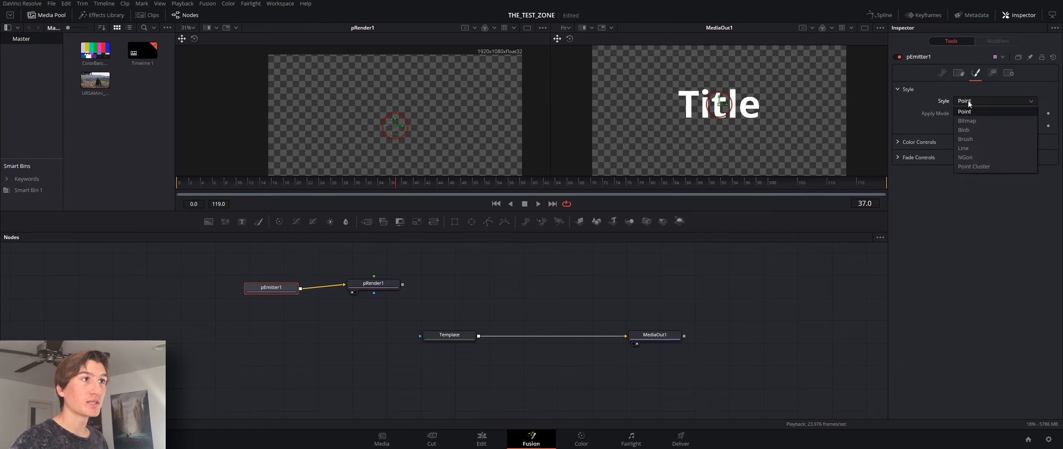
click(976, 131)
scroll(384, 128, up, 5)
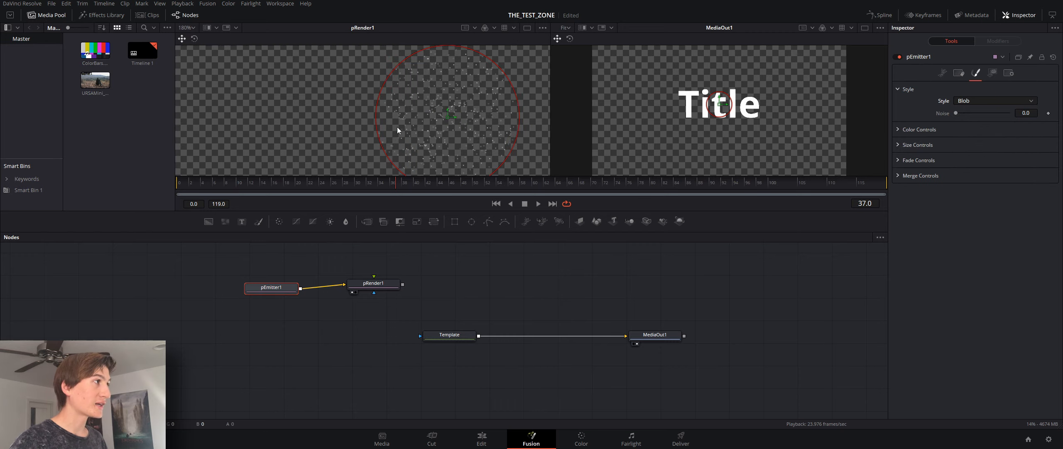
scroll(439, 135, up, 2)
scroll(452, 136, down, 1)
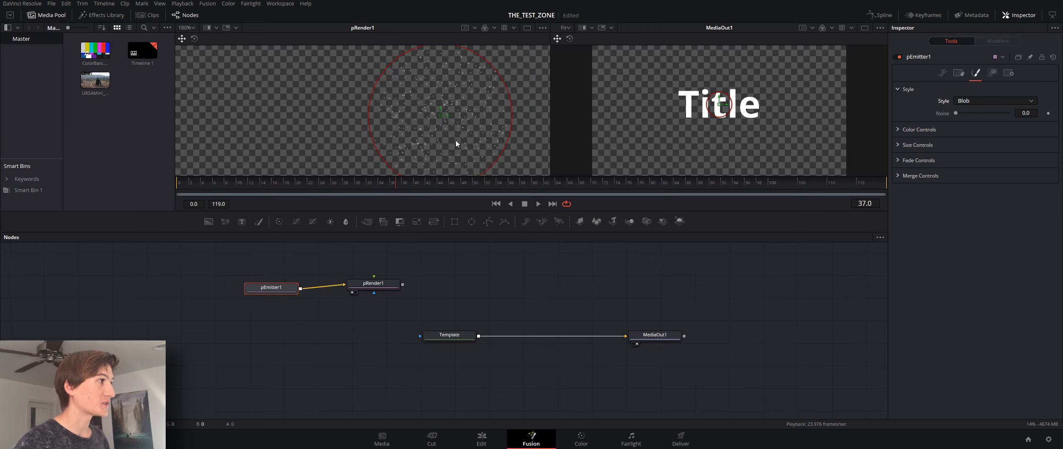
scroll(456, 140, down, 2)
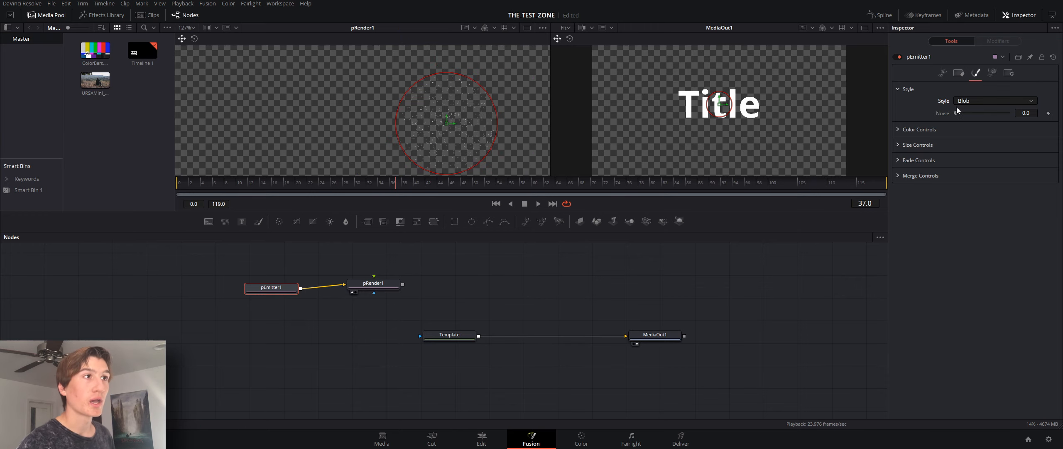
click(899, 145)
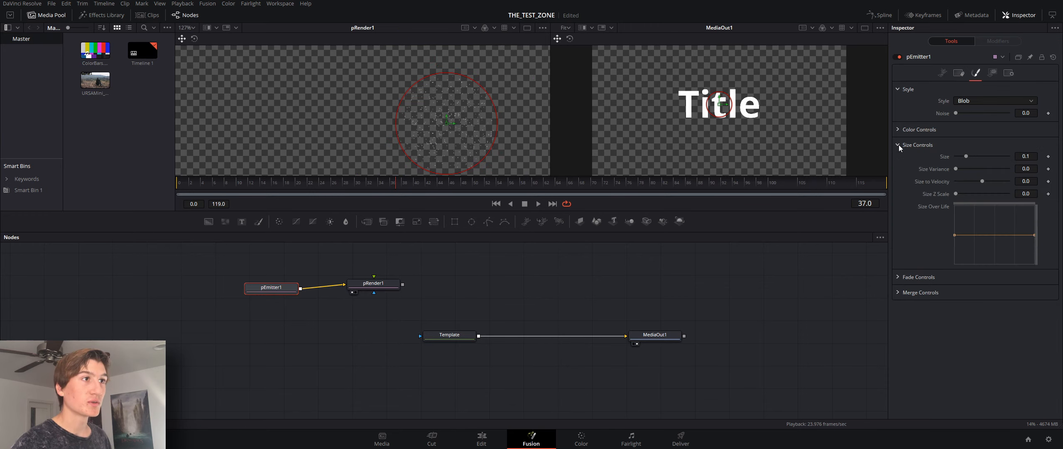
drag(966, 156, 985, 162)
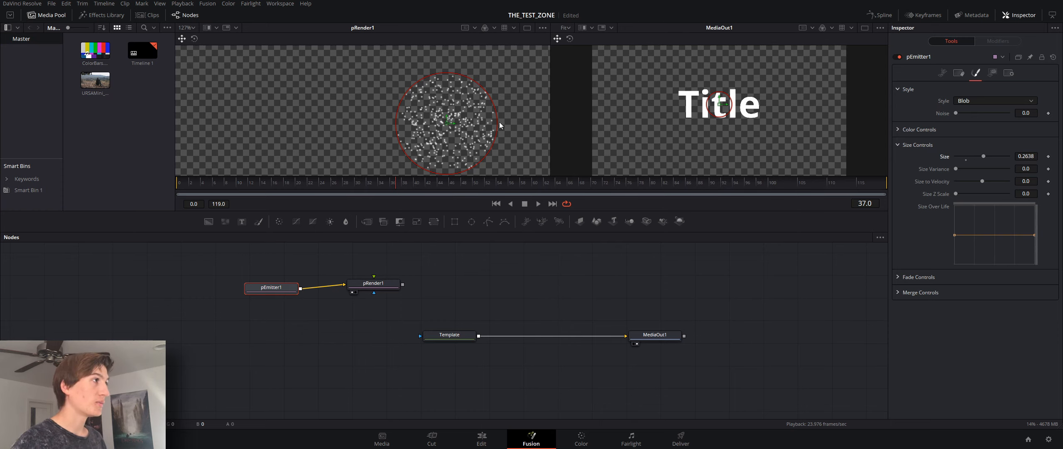
scroll(513, 124, down, 5)
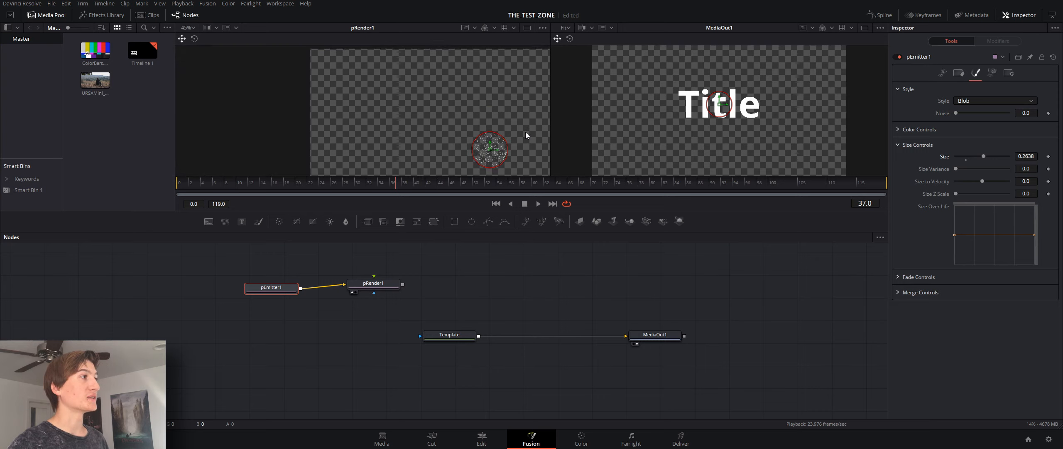
- Change the pEmitter's emission region to Cube
click(943, 73)
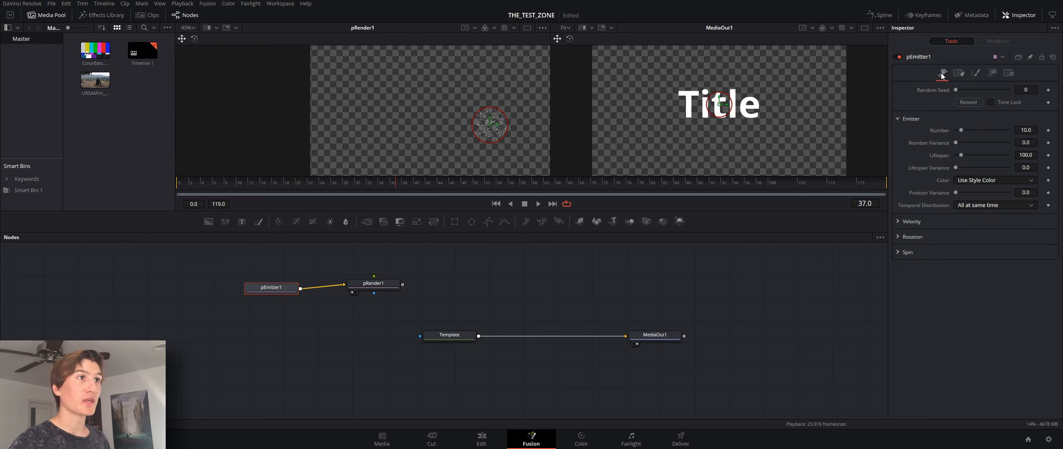
click(994, 73)
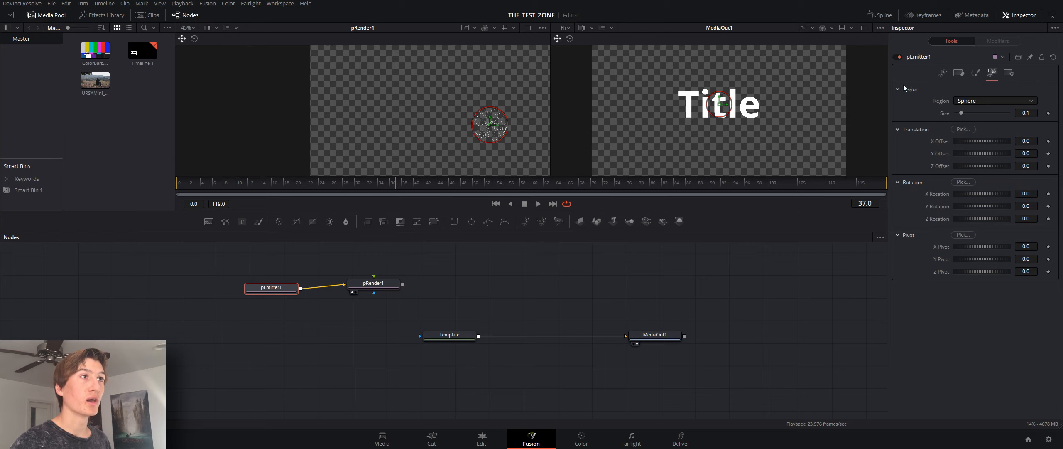
click(974, 100)
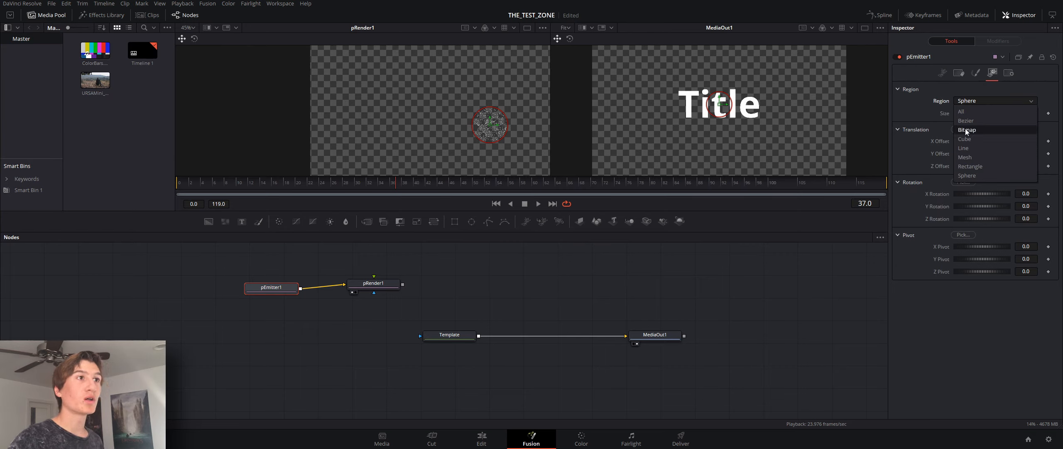
click(974, 140)
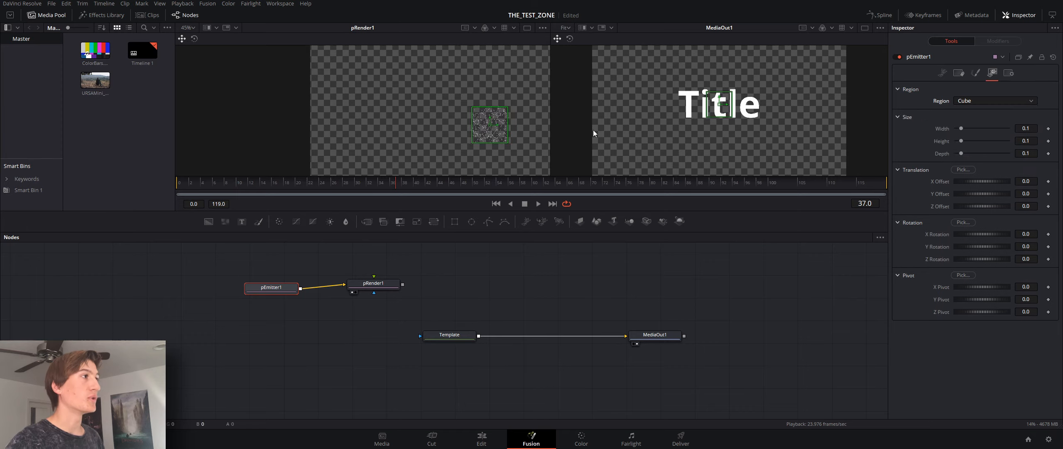
- Move the cube region upward to a Y offset of about 0.2 and widen it to about 0.87
scroll(515, 109, down, 3)
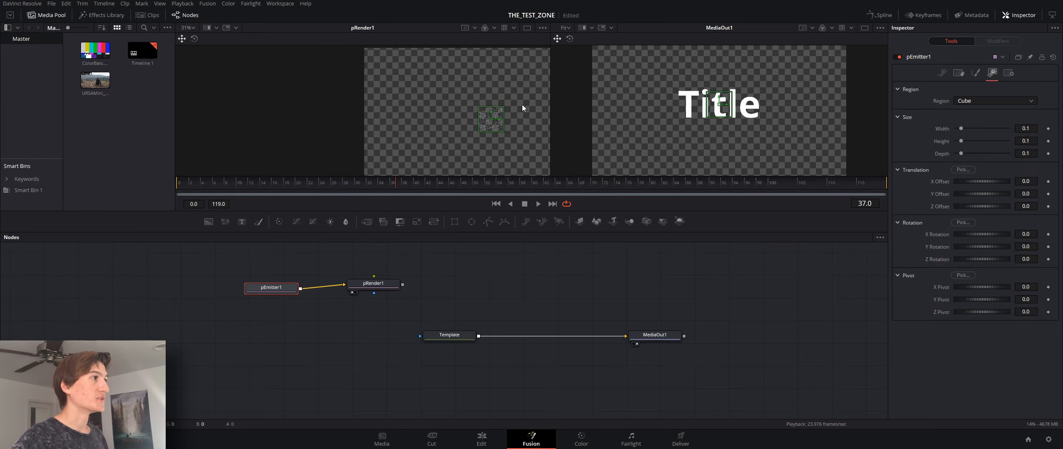
drag(523, 107, 405, 73)
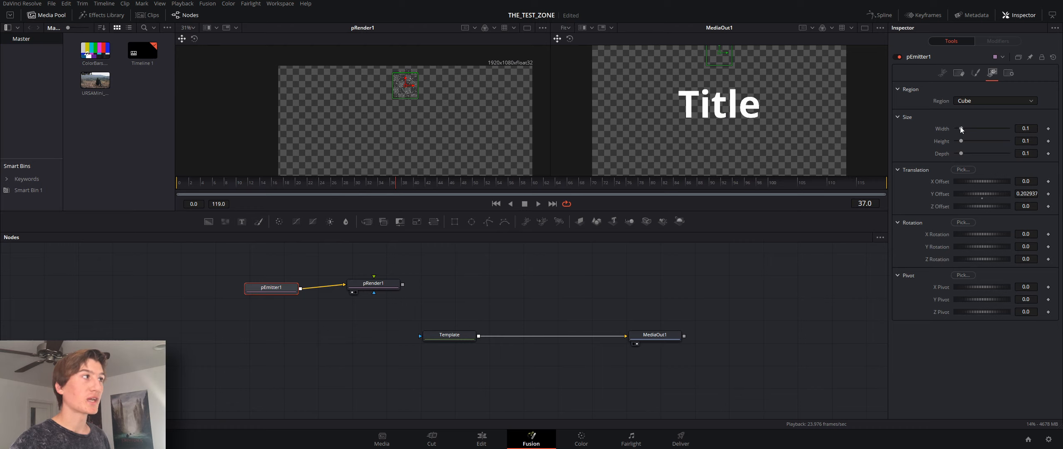
drag(961, 128, 1001, 128)
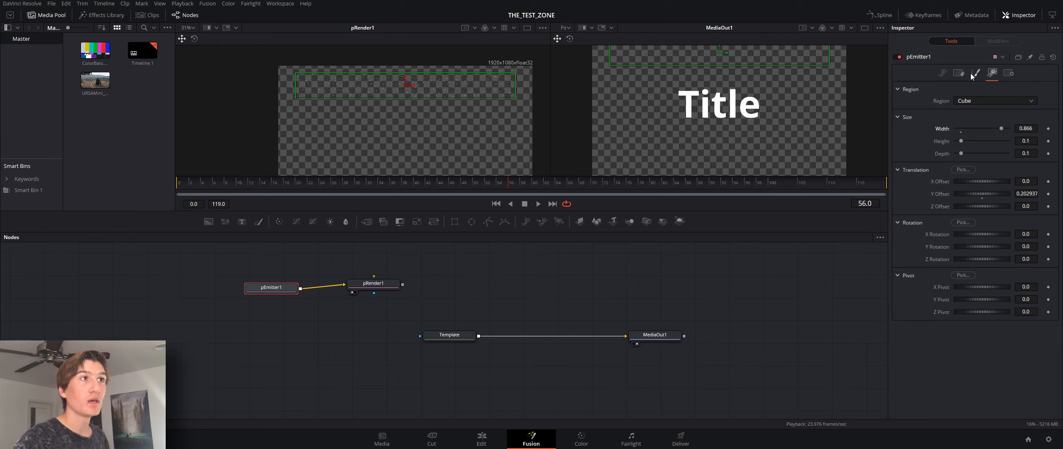
- Give the particles a velocity of 0.37 at an angle of -73 and play the simulation
click(943, 73)
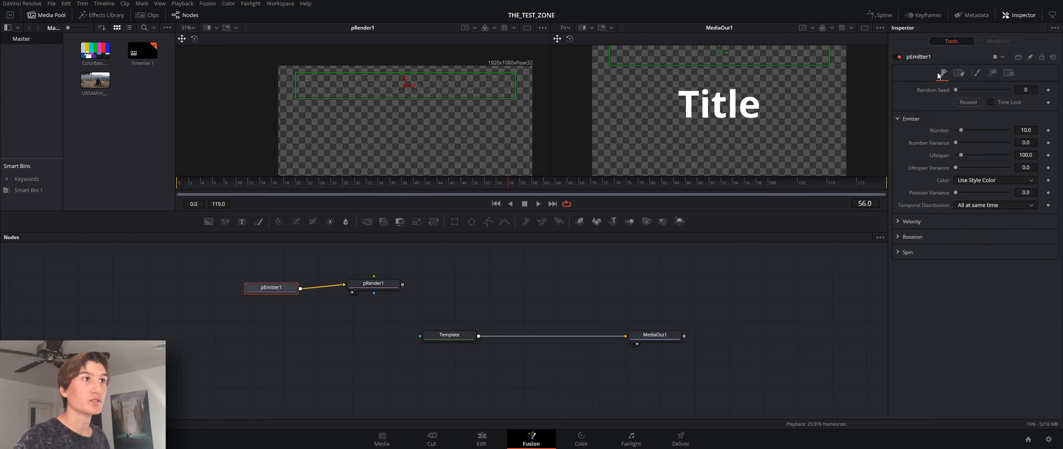
click(898, 222)
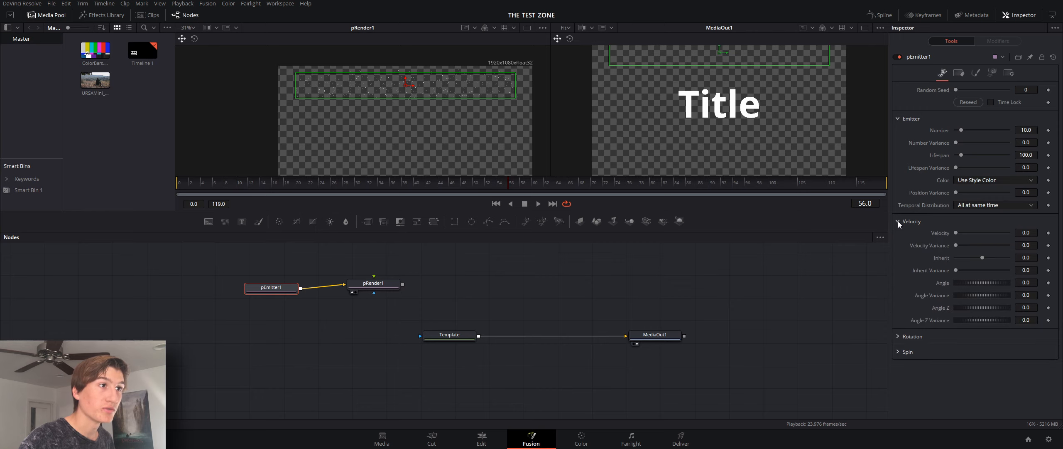
drag(956, 233, 974, 235)
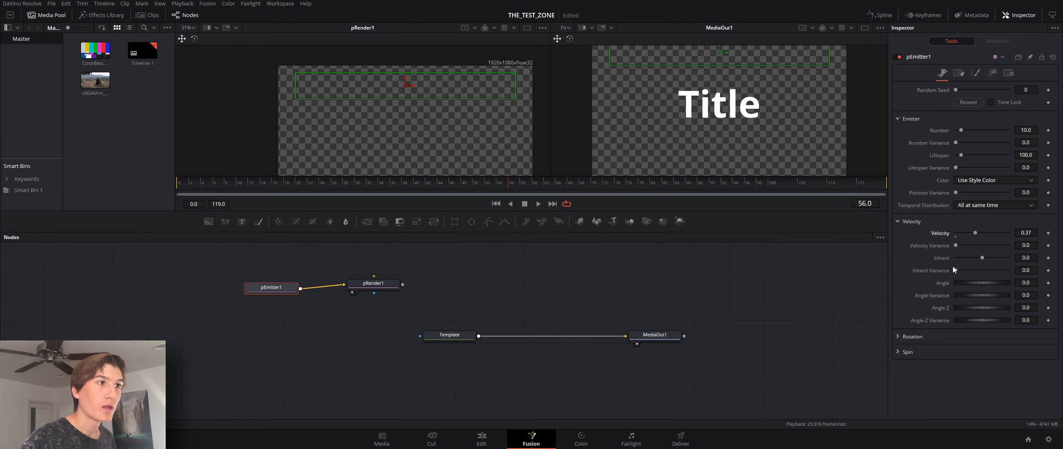
drag(984, 285, 973, 285)
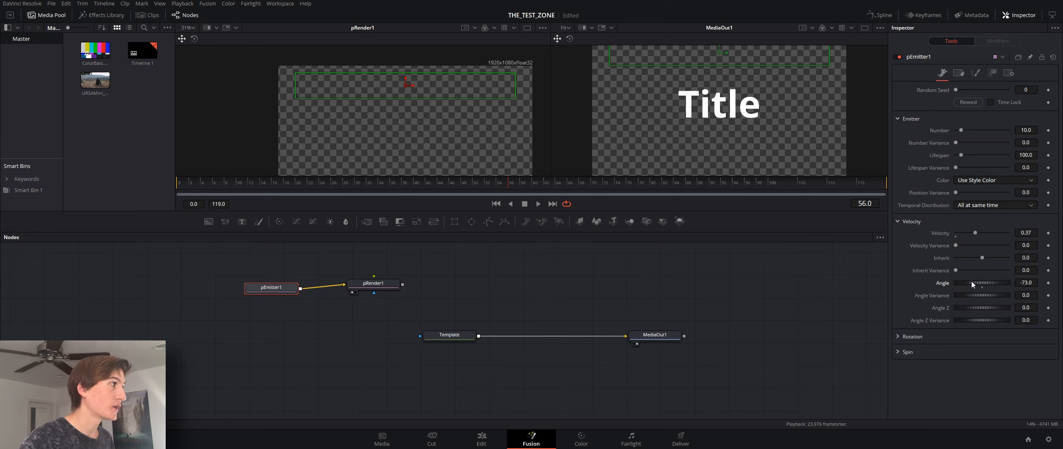
key(space)
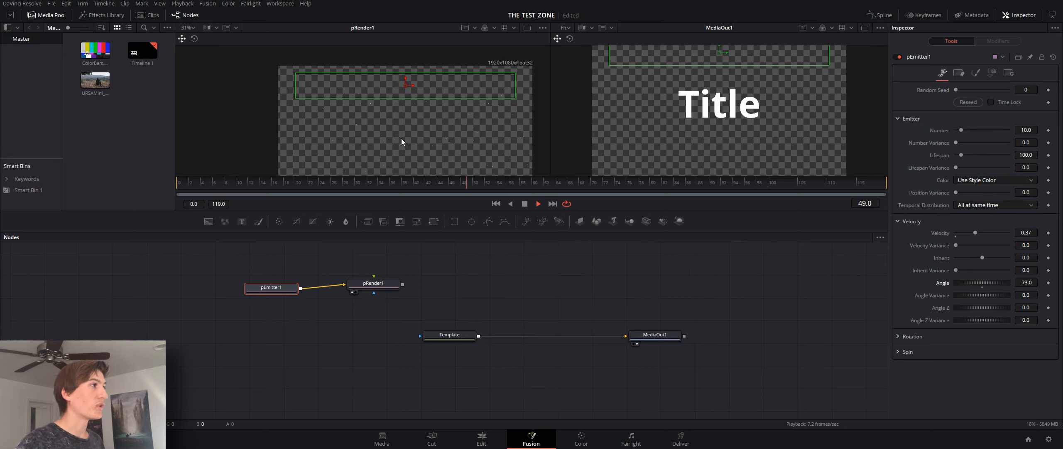
- Reduce the particle velocity to 0.173, play the simulation, and lower the velocity further to 0.094
drag(976, 232, 964, 233)
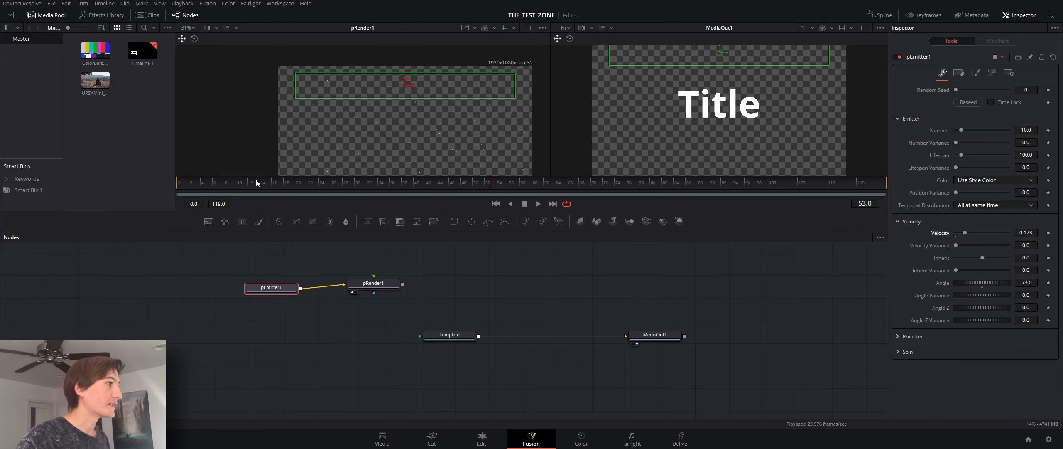
key(space)
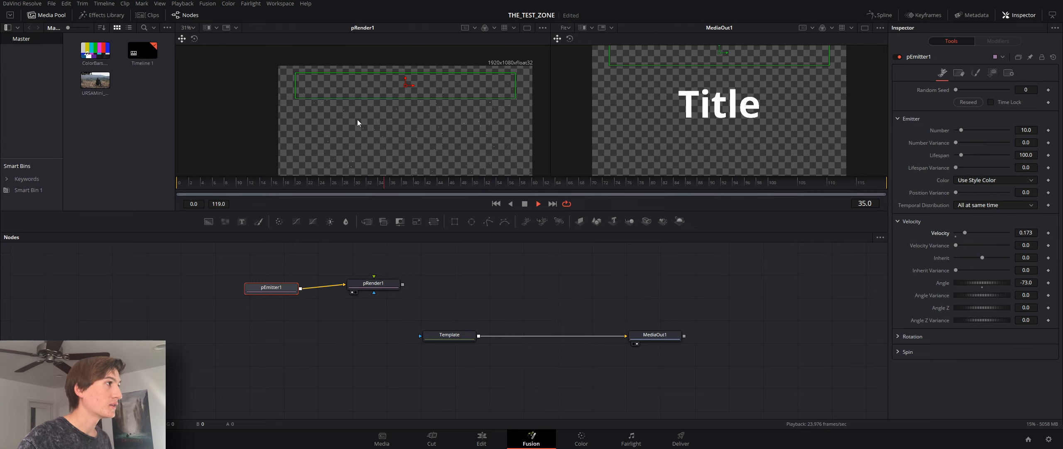
drag(965, 234, 960, 233)
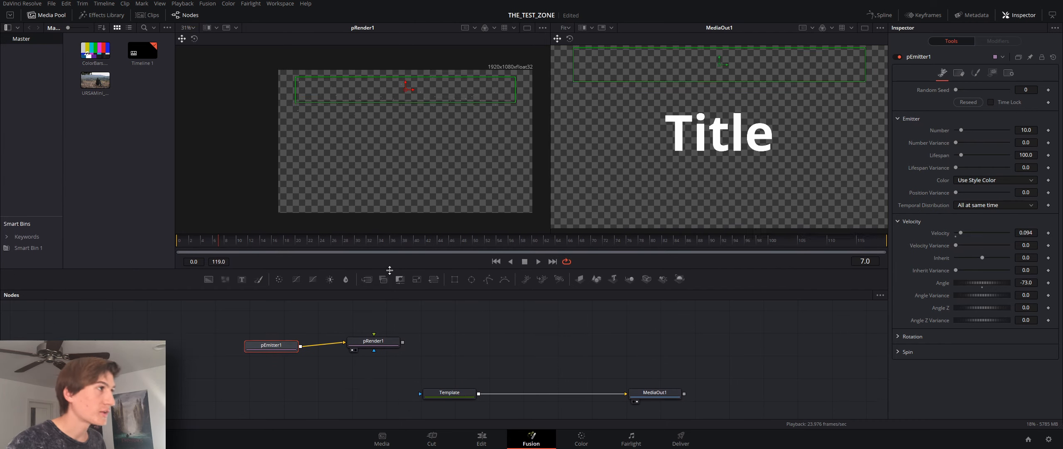
- Enlarge the viewer area and play the simulation to examine how the particles fall, then scrub back to frame 3
drag(389, 270, 390, 301)
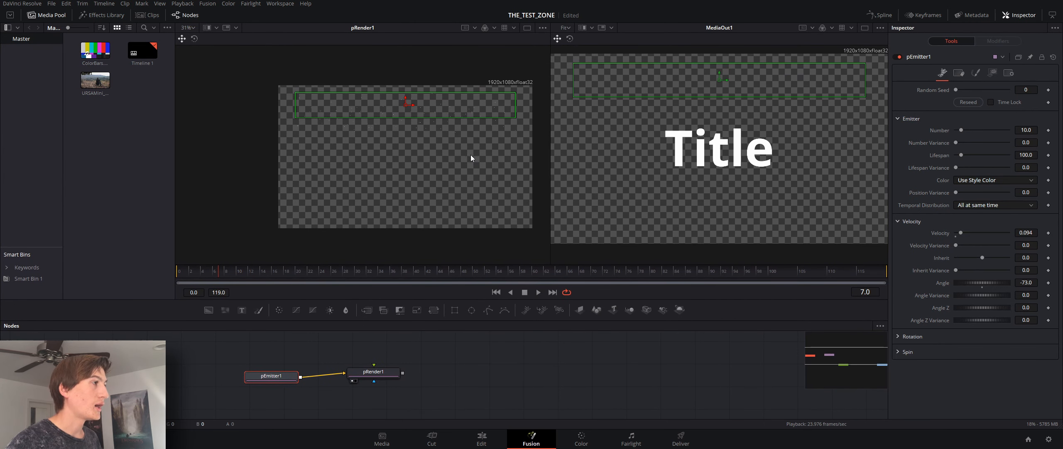
scroll(472, 157, up, 2)
scroll(472, 157, down, 1)
scroll(474, 170, down, 1)
scroll(475, 171, up, 2)
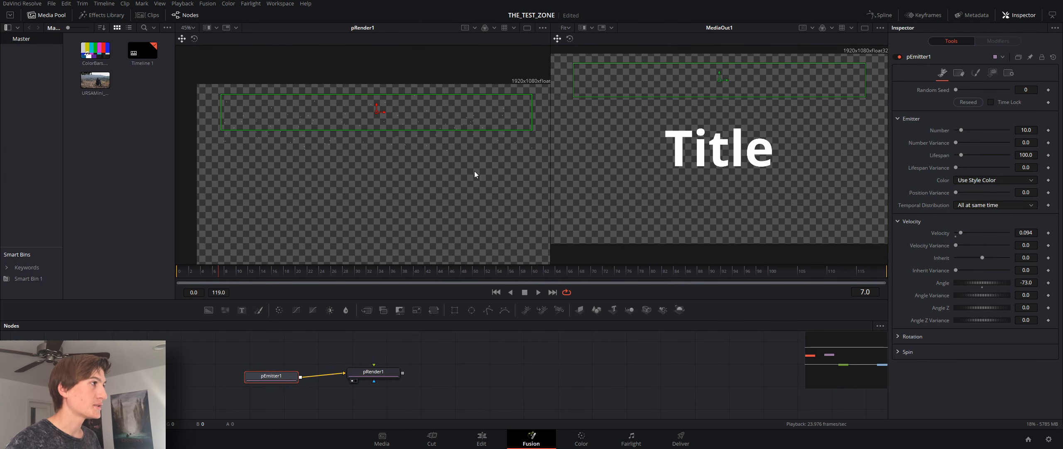
key(space)
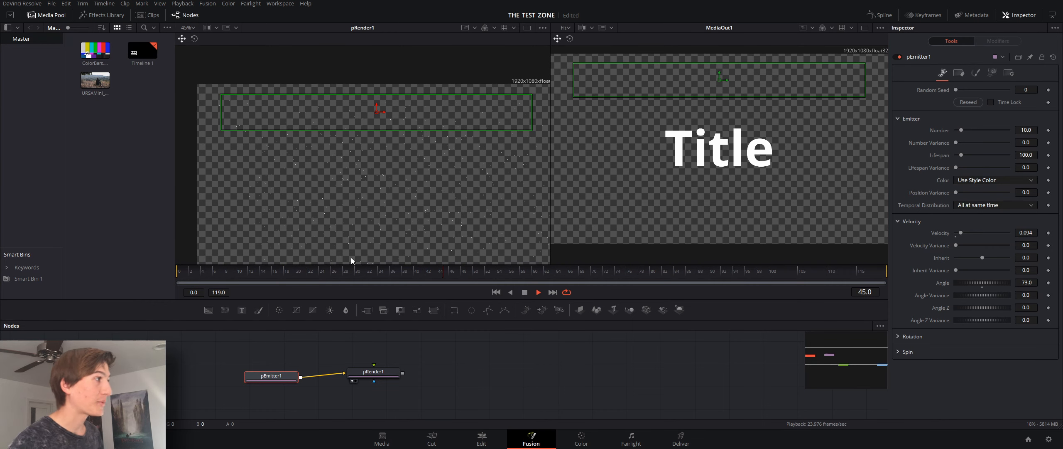
drag(219, 271, 200, 276)
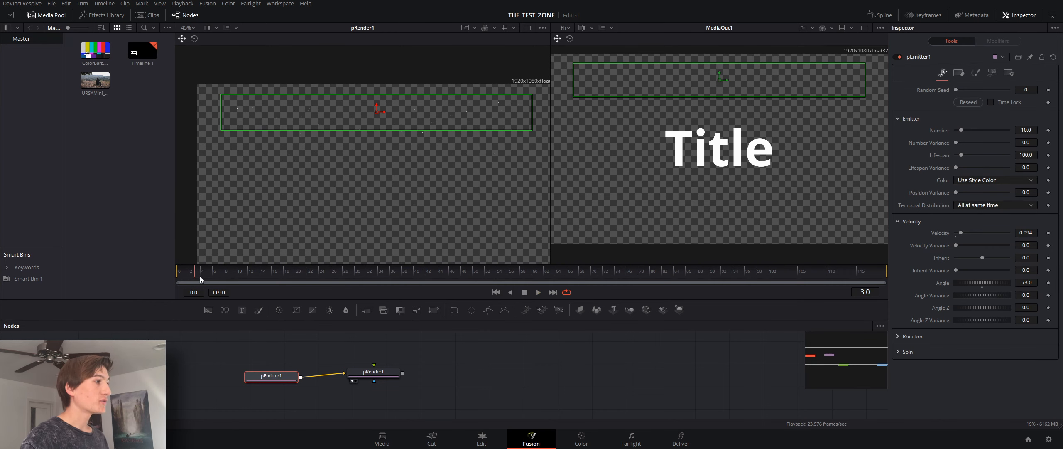
- Increase the pEmitter's blob size to 0.5
scroll(468, 352, down, 3)
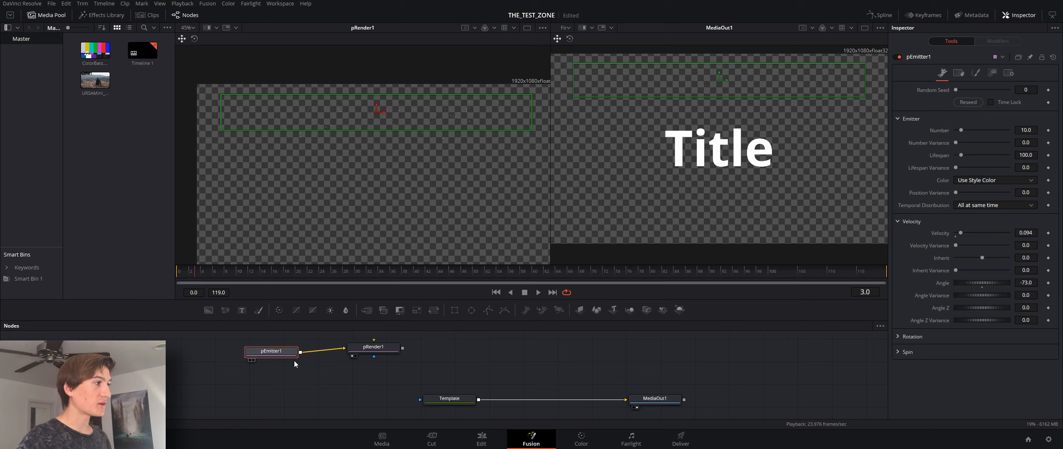
click(976, 73)
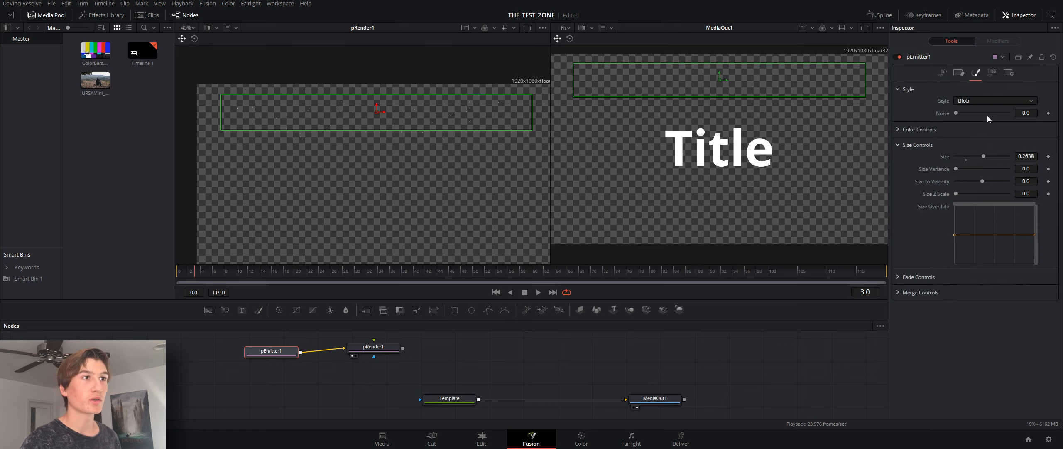
drag(977, 156, 1009, 156)
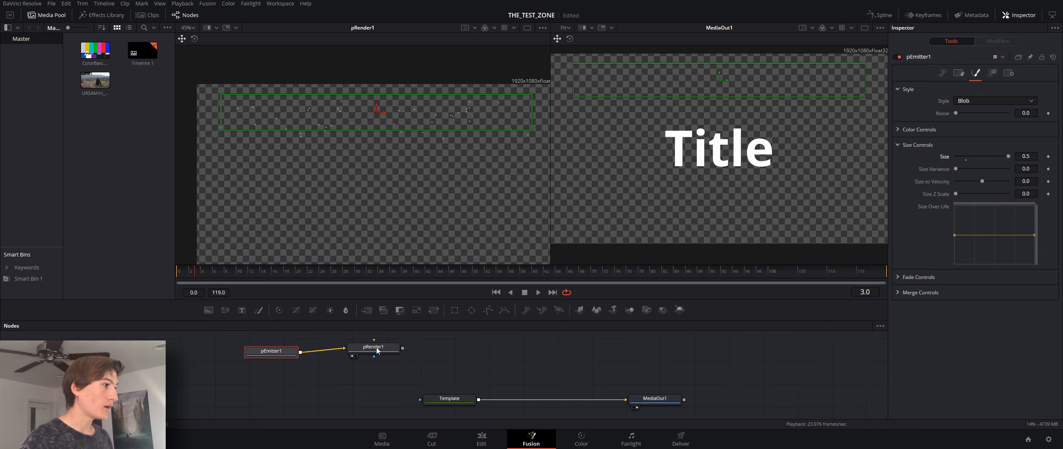
- Move pRender closer to the Template node and connect its output to the Template's blue mask input
drag(377, 350, 420, 400)
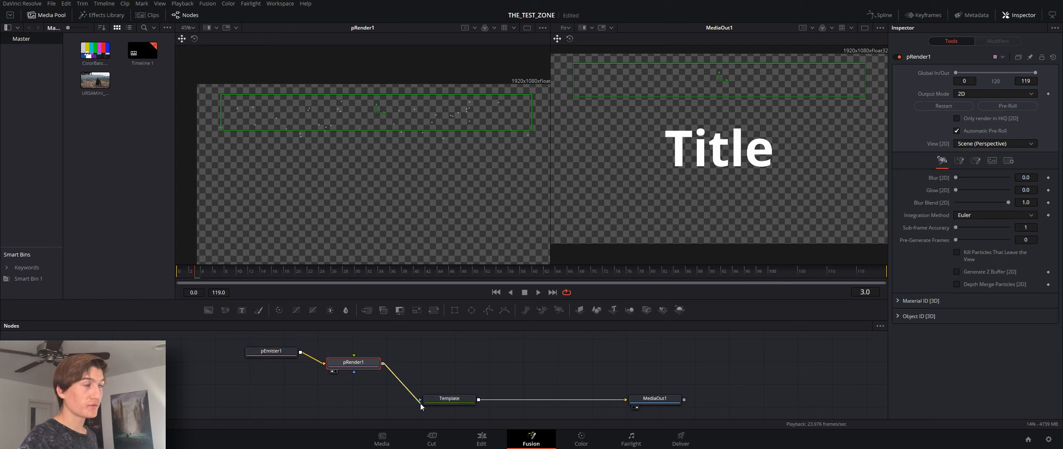
drag(421, 392, 420, 374)
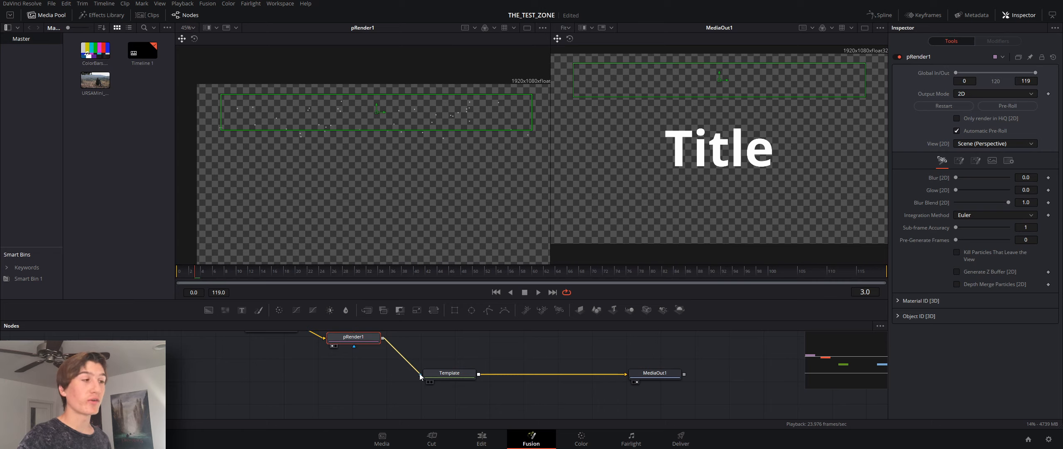
drag(419, 373, 419, 375)
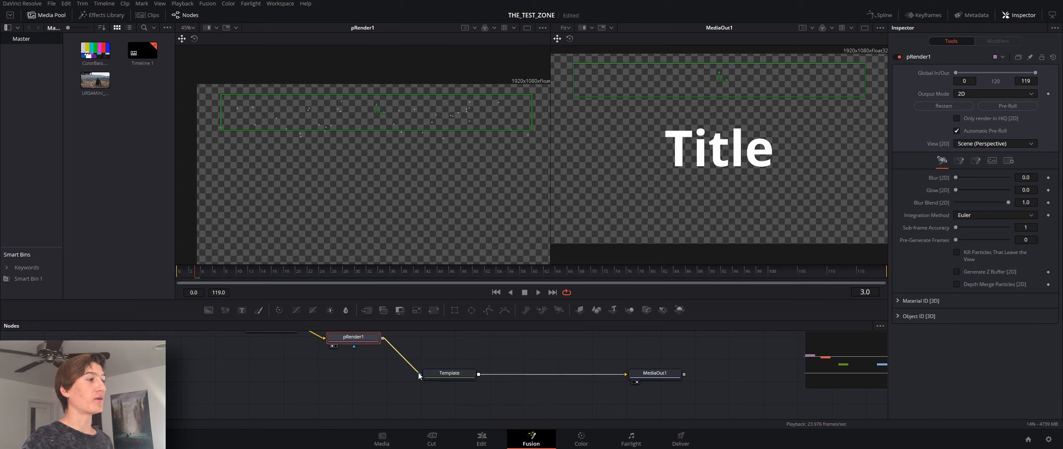
scroll(431, 358, up, 2)
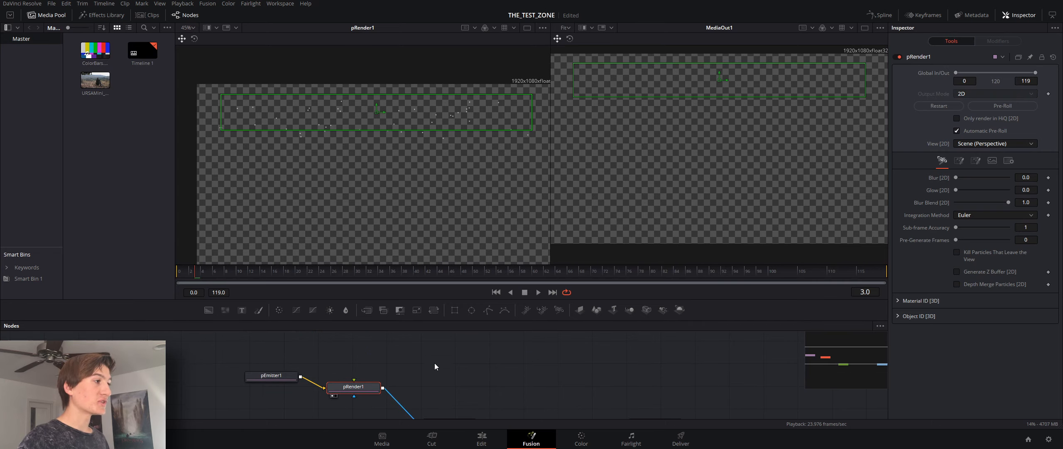
scroll(435, 363, down, 1)
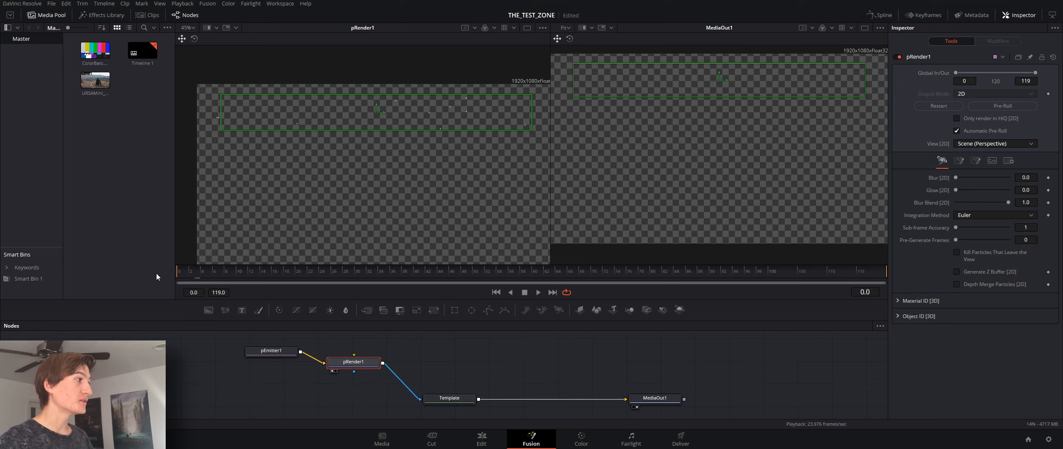
- Play the animation to examine how the falling particles reveal the masked title
key(space)
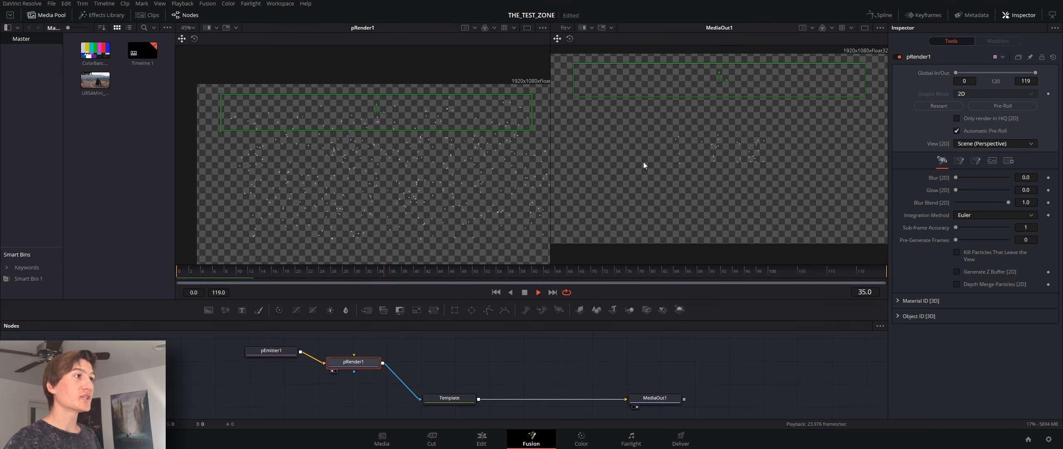
key(space)
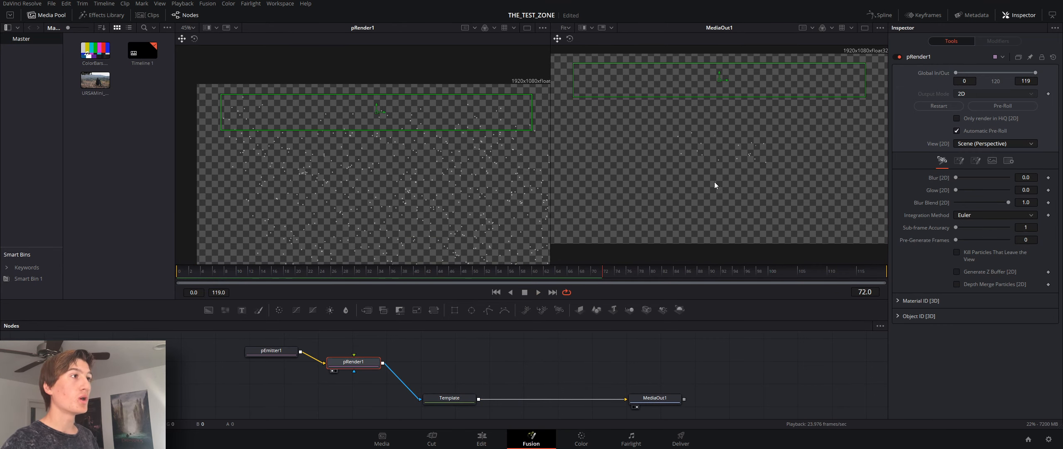
key(space)
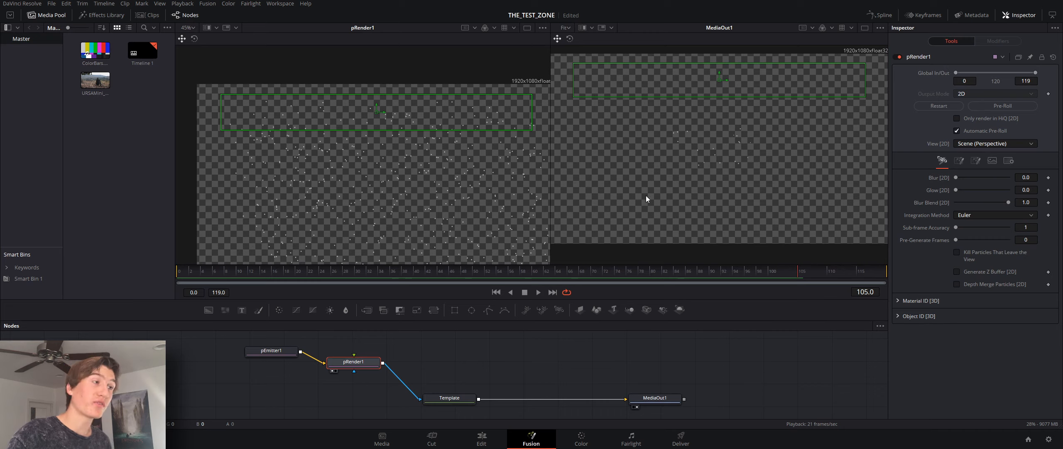
key(space)
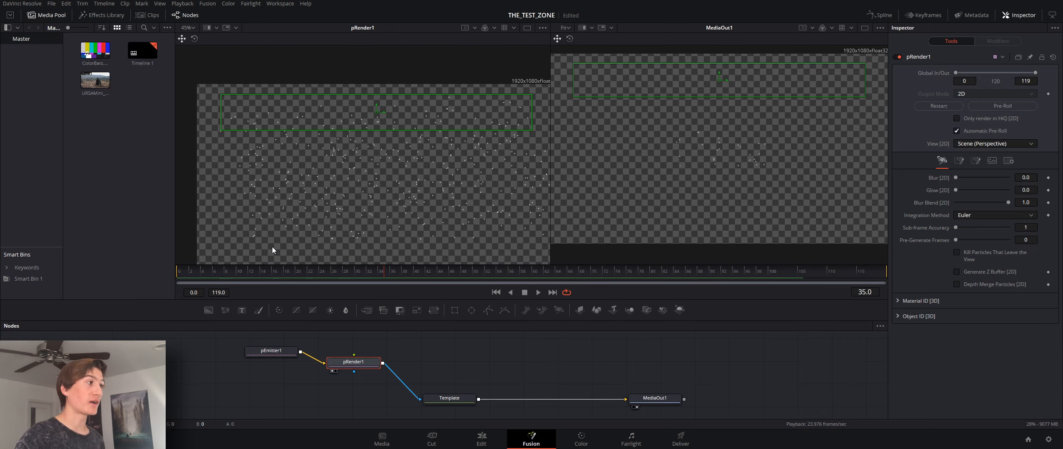
- Return to frame 0 and keyframe the pEmitter's particle size at 0.5
drag(205, 274, 161, 263)
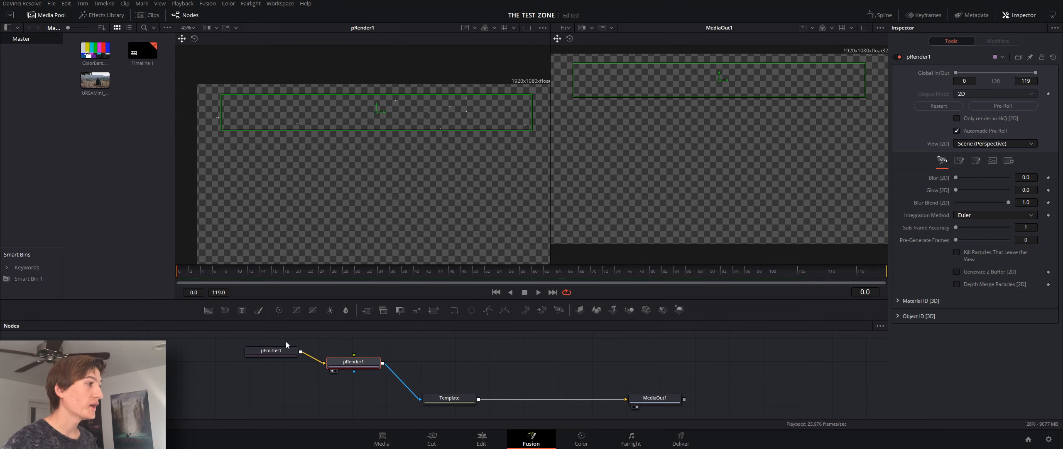
click(264, 354)
drag(264, 354, 255, 363)
click(226, 274)
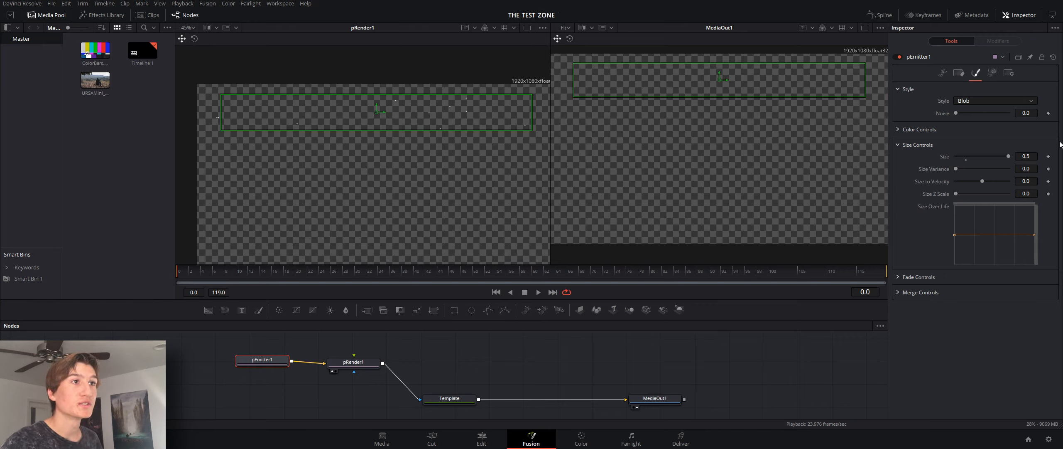
click(1049, 156)
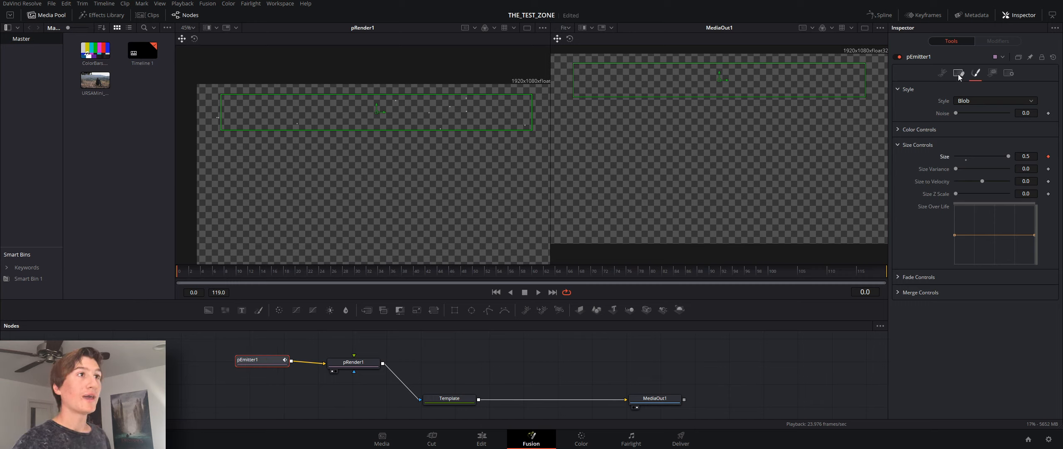
- Keyframe the pEmitter's particle number at 52.0 on frame 0 and at 100.0 on frame 50
click(945, 75)
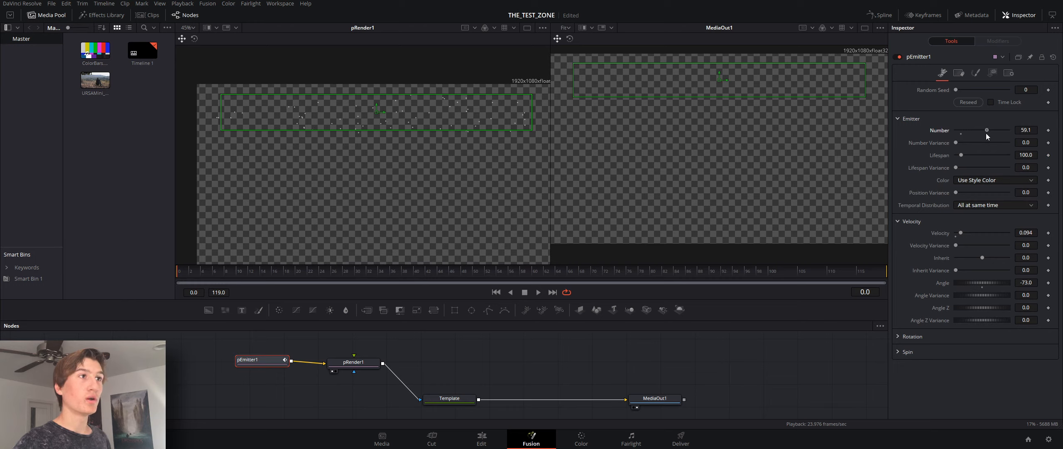
drag(987, 134, 983, 133)
click(1048, 130)
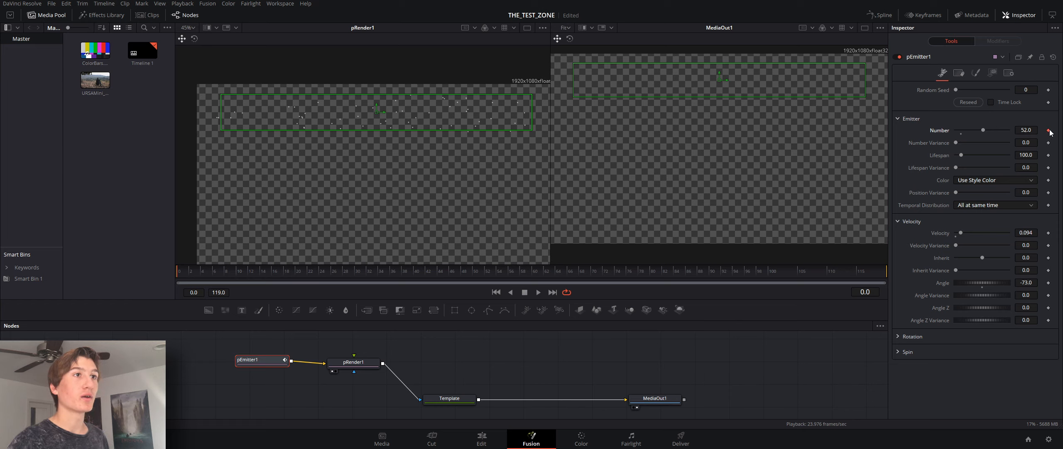
drag(209, 273, 474, 275)
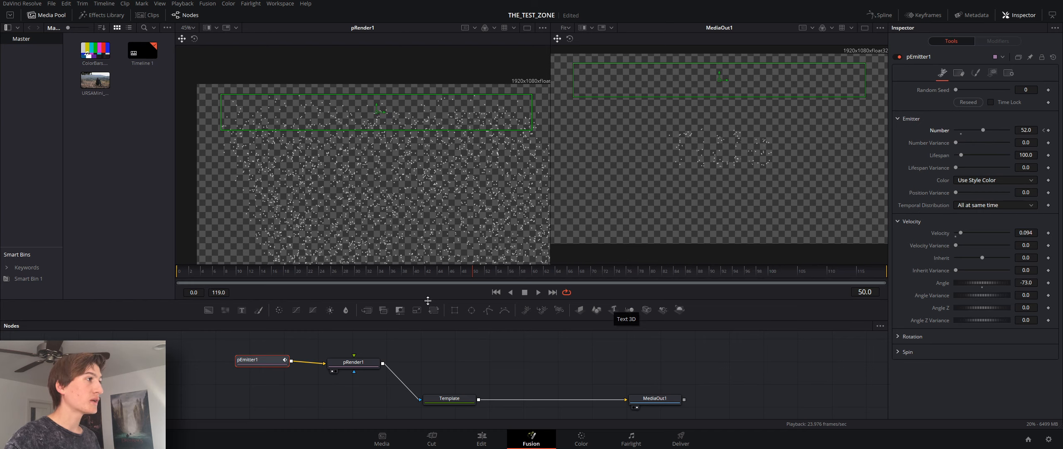
drag(987, 128, 1062, 134)
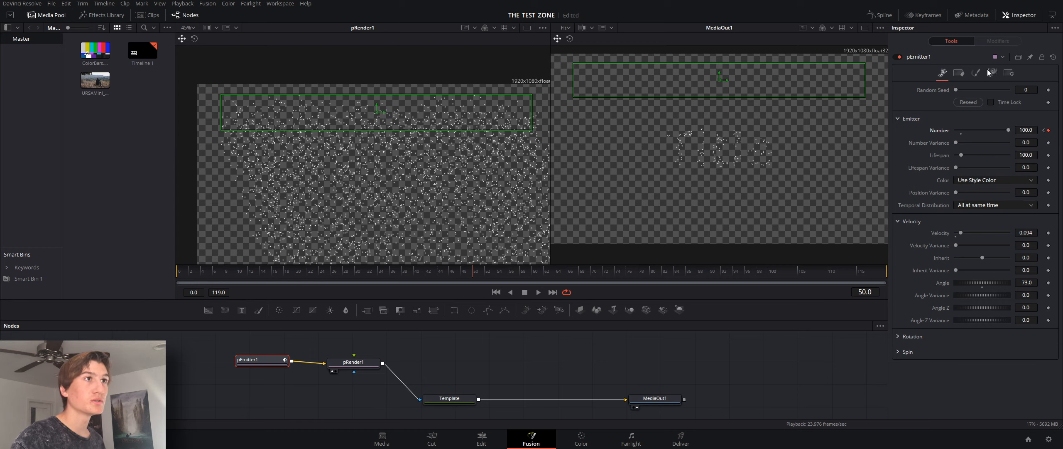
- Set the pEmitter's blob size to 10 at frame 50, and fine-tune it down to 7.56
click(977, 72)
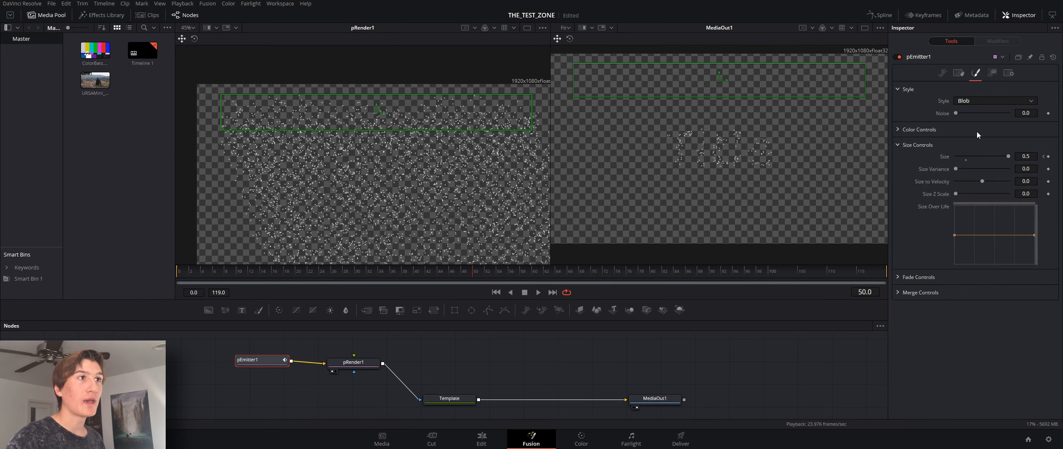
drag(1034, 156, 1034, 156)
double_click(1034, 157)
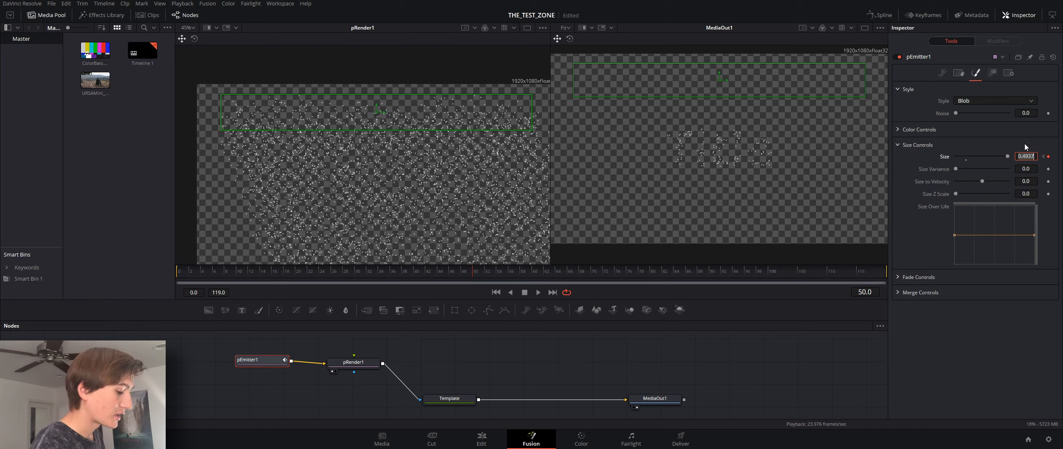
text(10)
key(Tab)
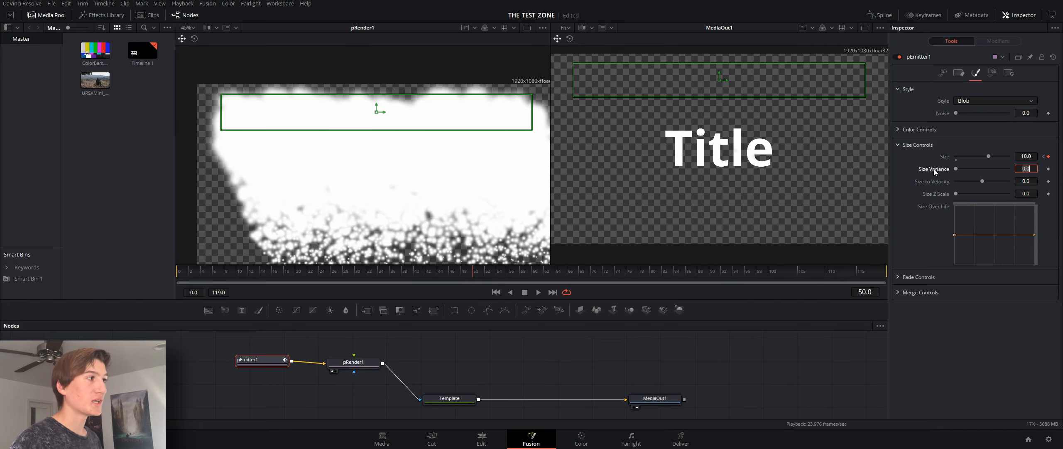
drag(989, 156, 981, 153)
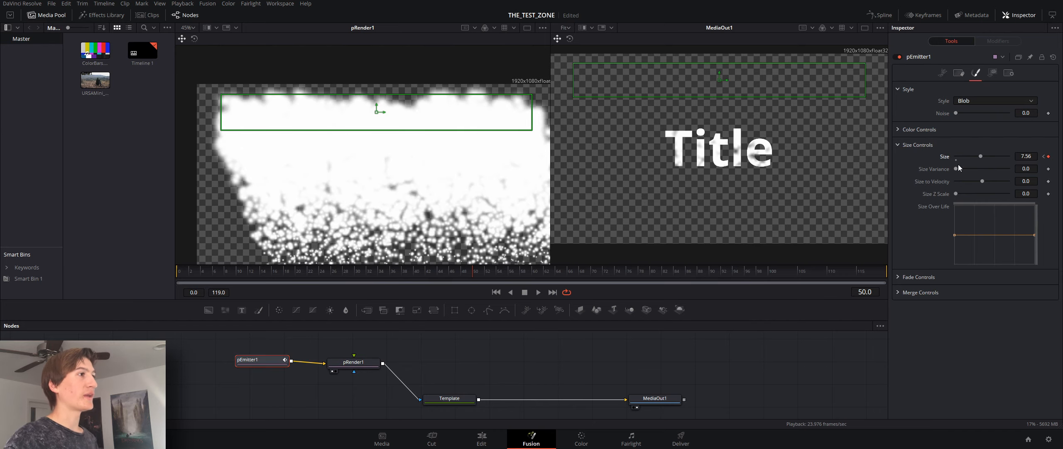
- Play the animation from frame 0 to check how the growing particles reveal the title
drag(233, 270, 177, 266)
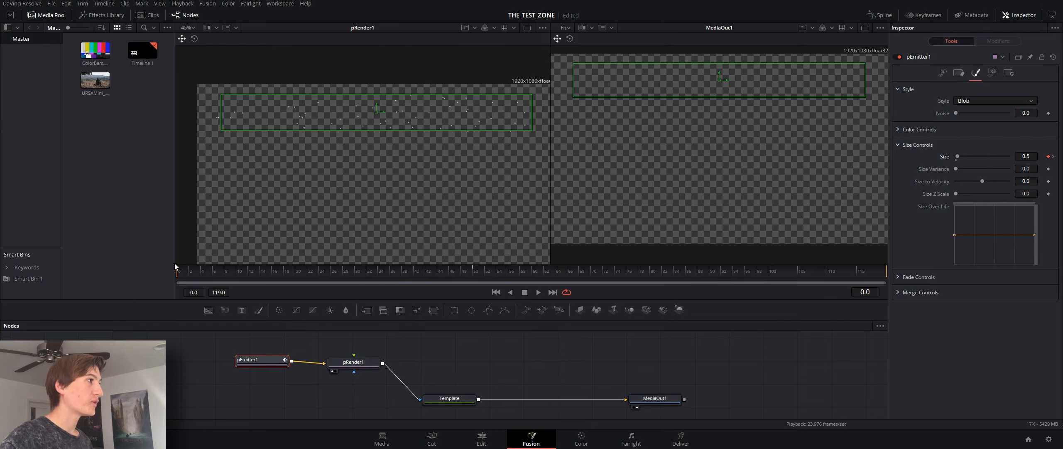
key(space)
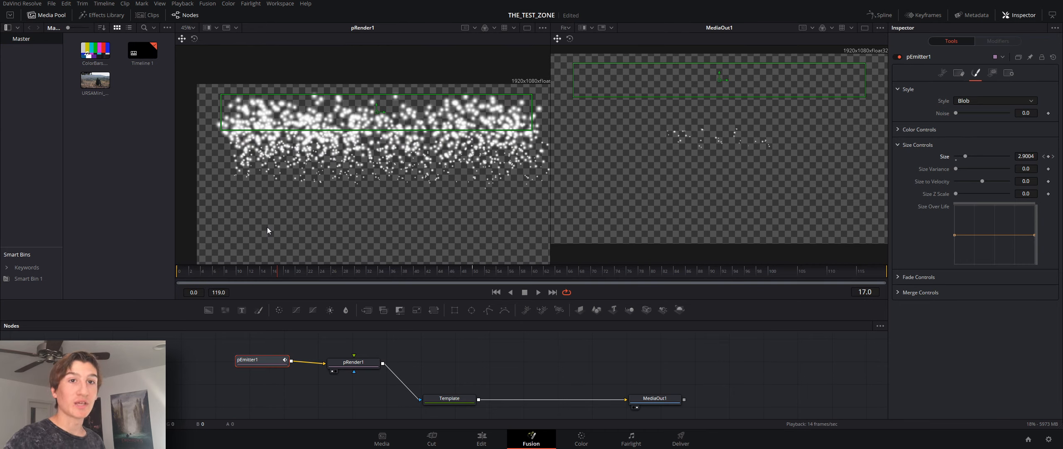
key(space)
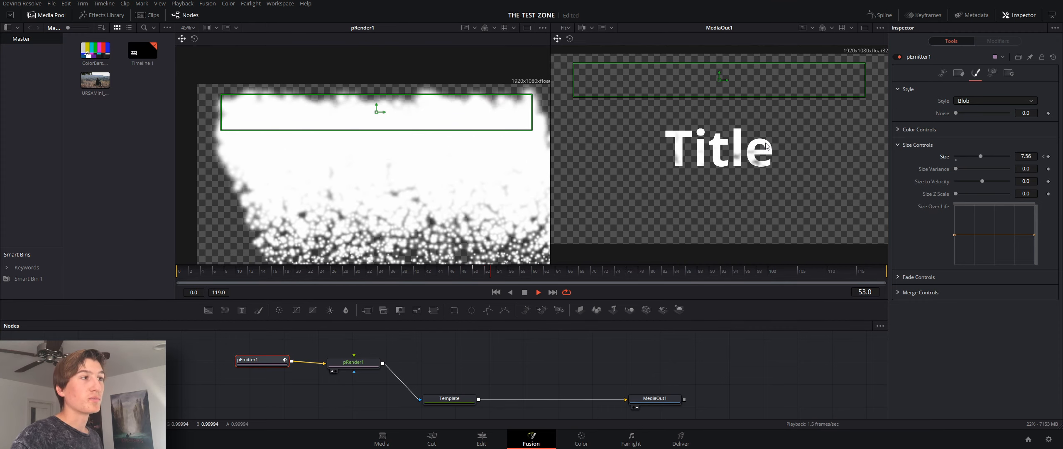
scroll(532, 352, down, 2)
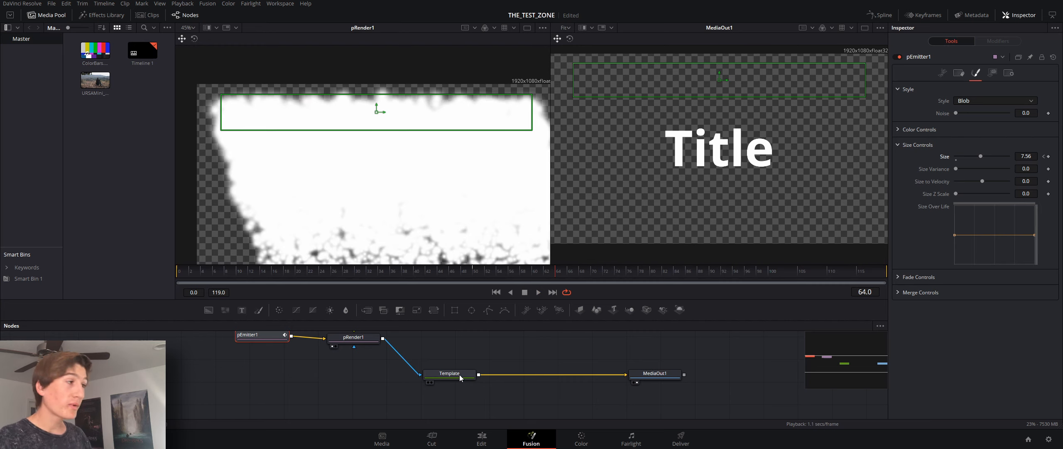
- Change the Template node's text color to red (#ff0000)
click(460, 376)
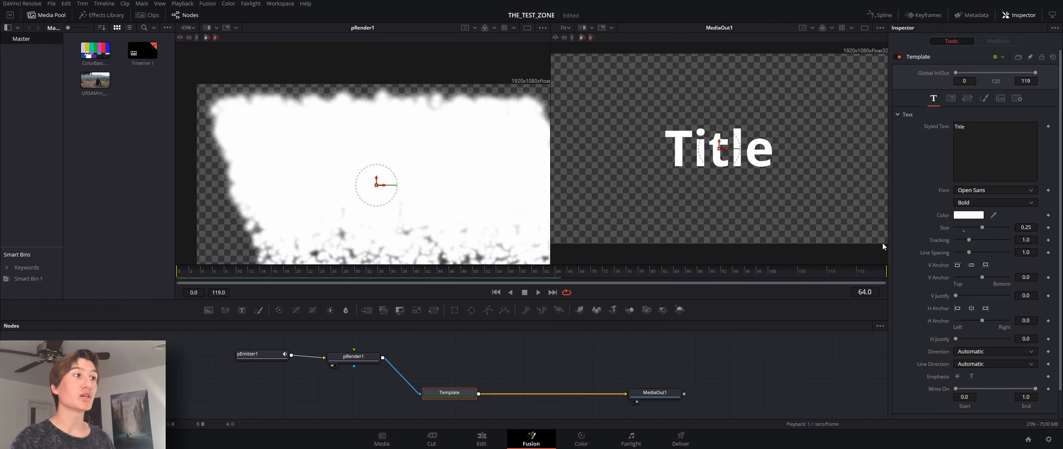
click(976, 218)
click(600, 168)
click(609, 146)
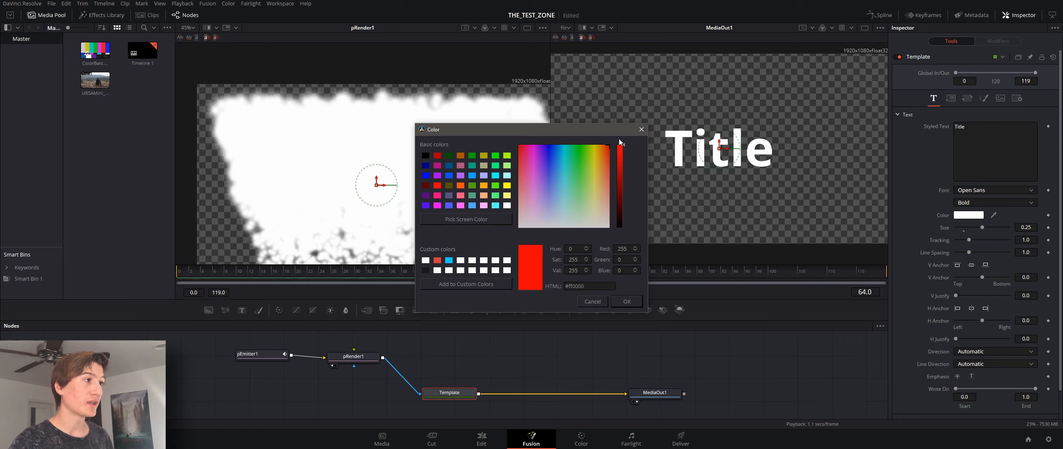
click(628, 299)
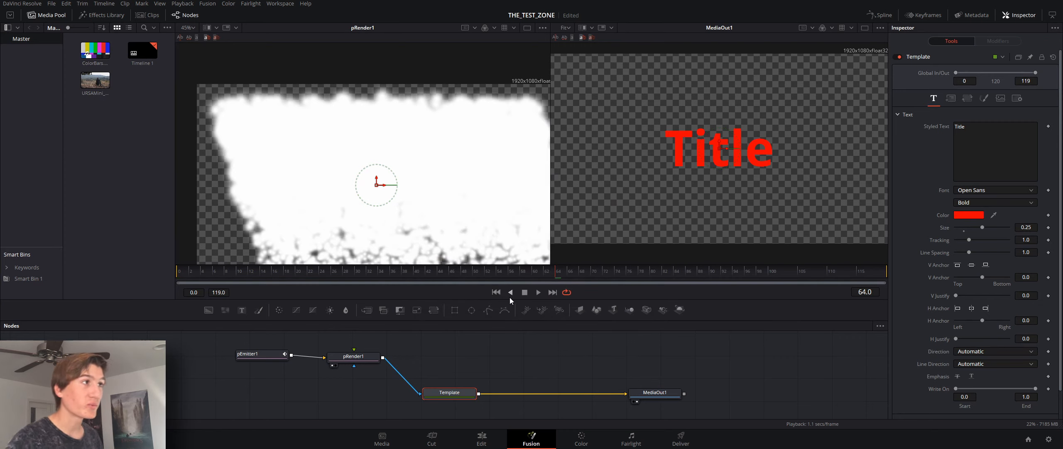
- Play back the red title's particle reveal, stop at frame 50, and save the project
key(space)
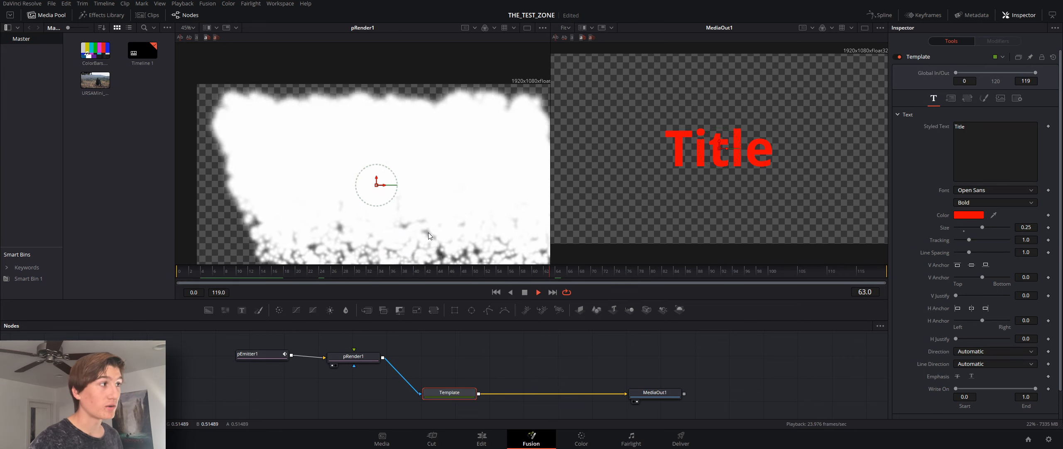
key(space)
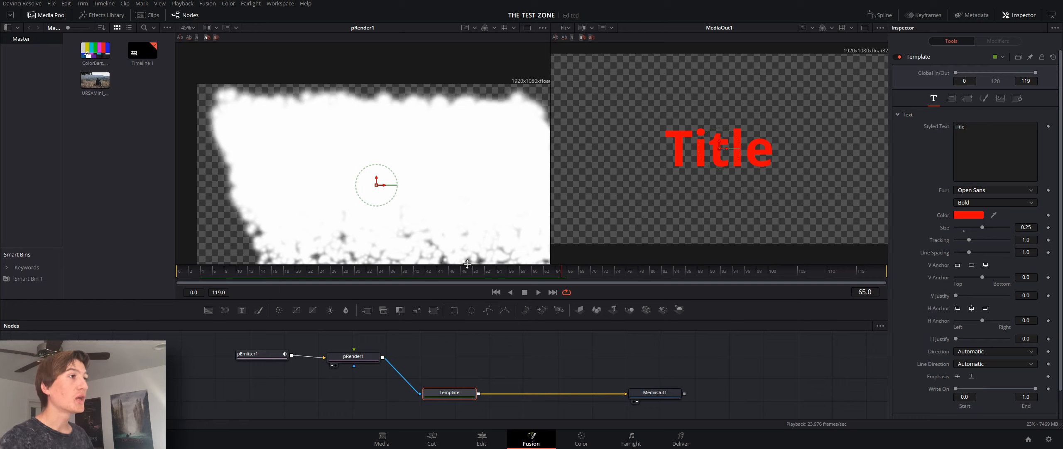
key(space)
click(390, 267)
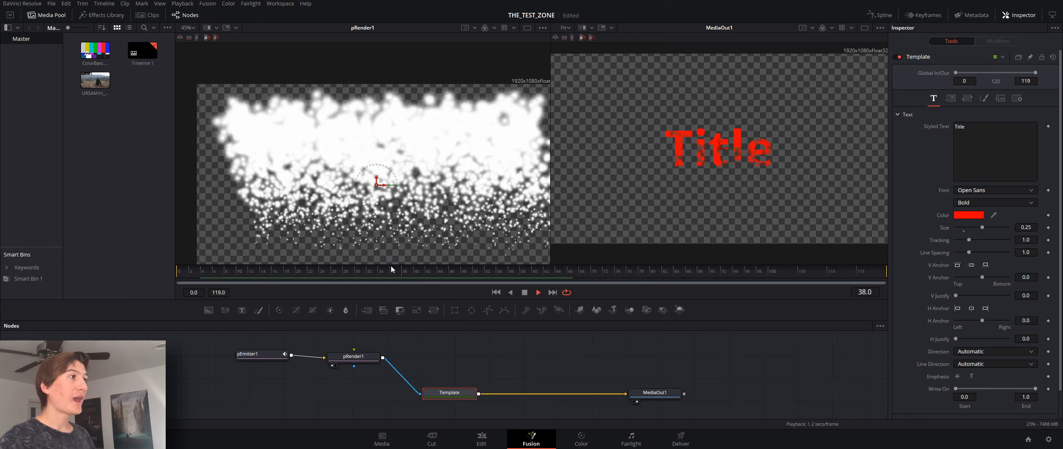
key(space)
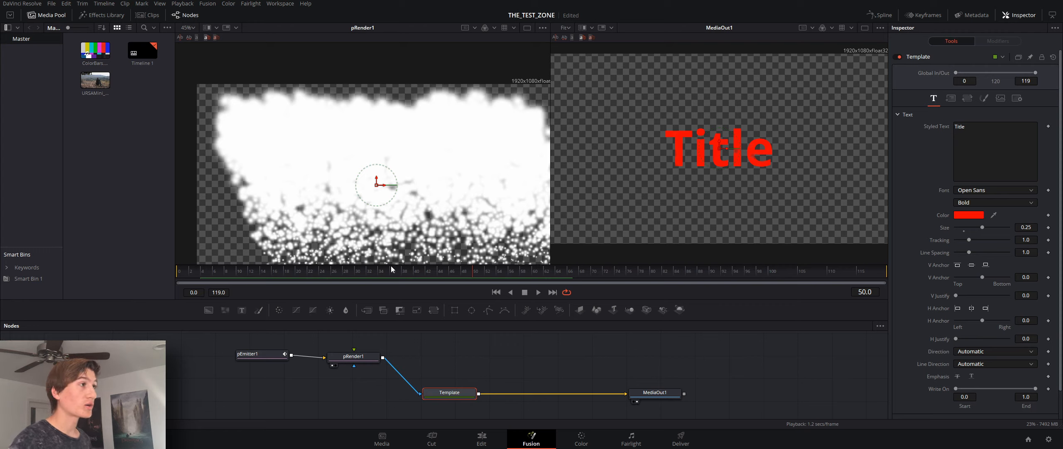
key(ctrl+s)
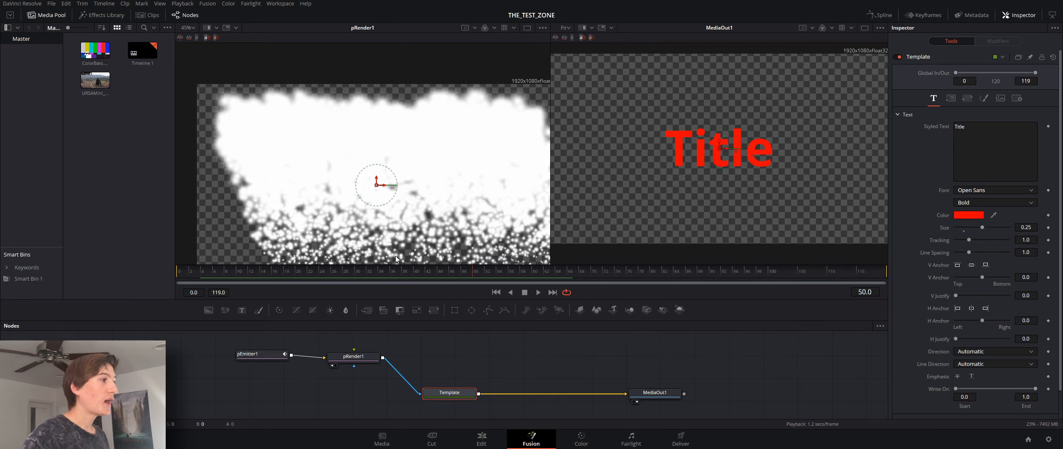
- Open the particle style options of the pEmitter node
click(247, 358)
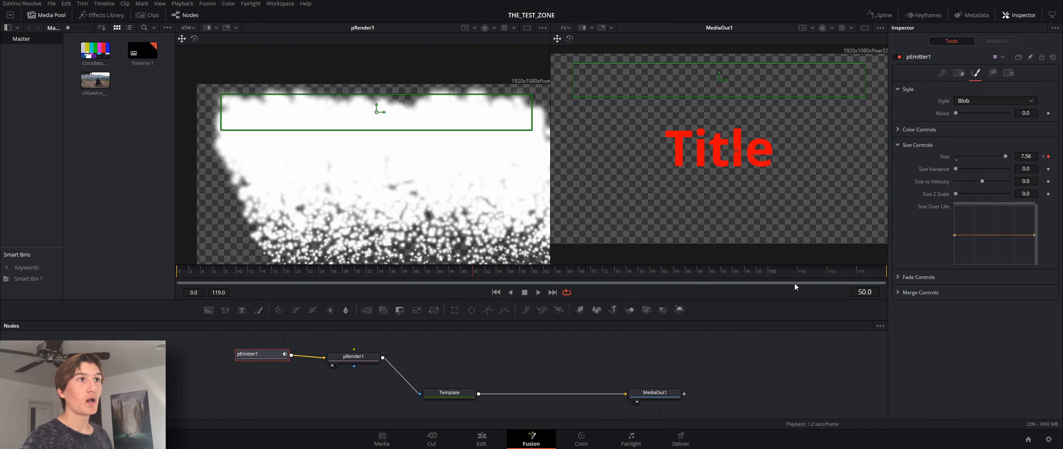
click(985, 101)
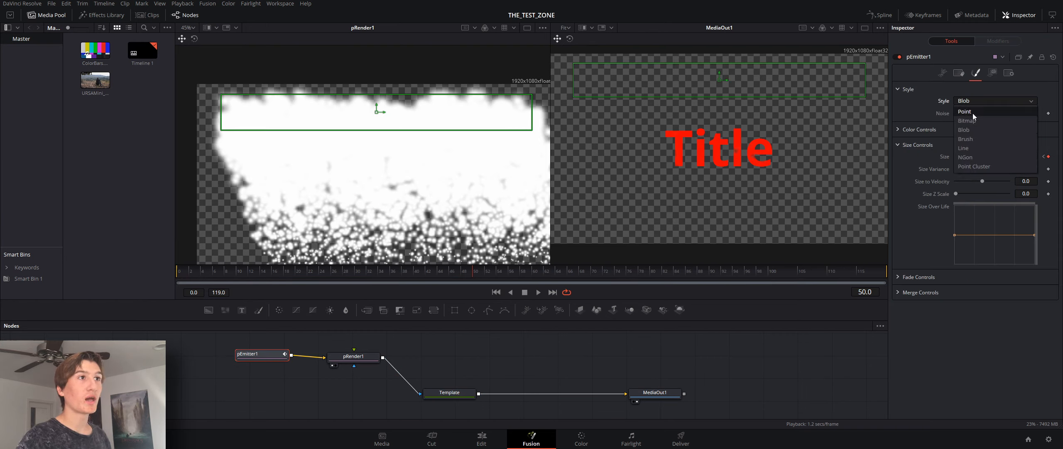